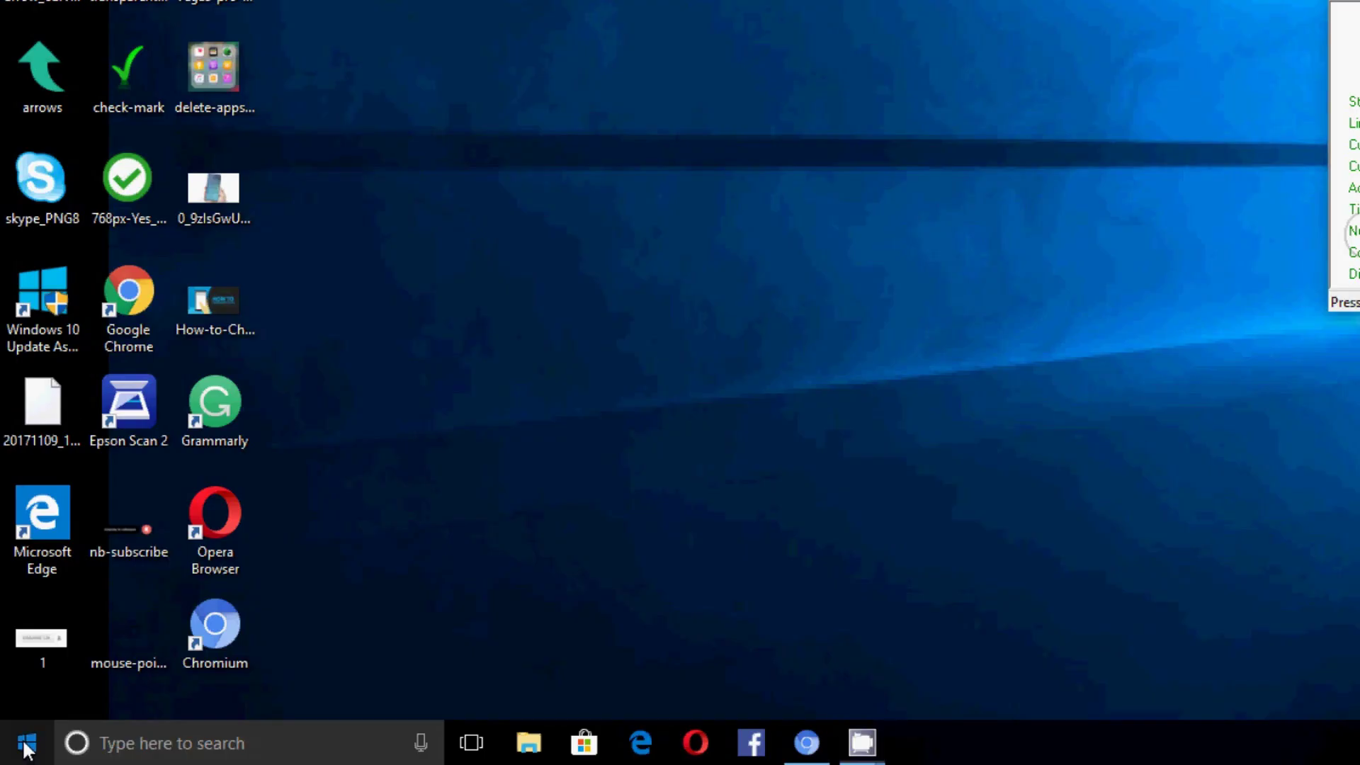
Open Control Panel from the Start search and go to Programs > Uninstall a program
{"action": "left_click", "coordinate": [27, 748]}
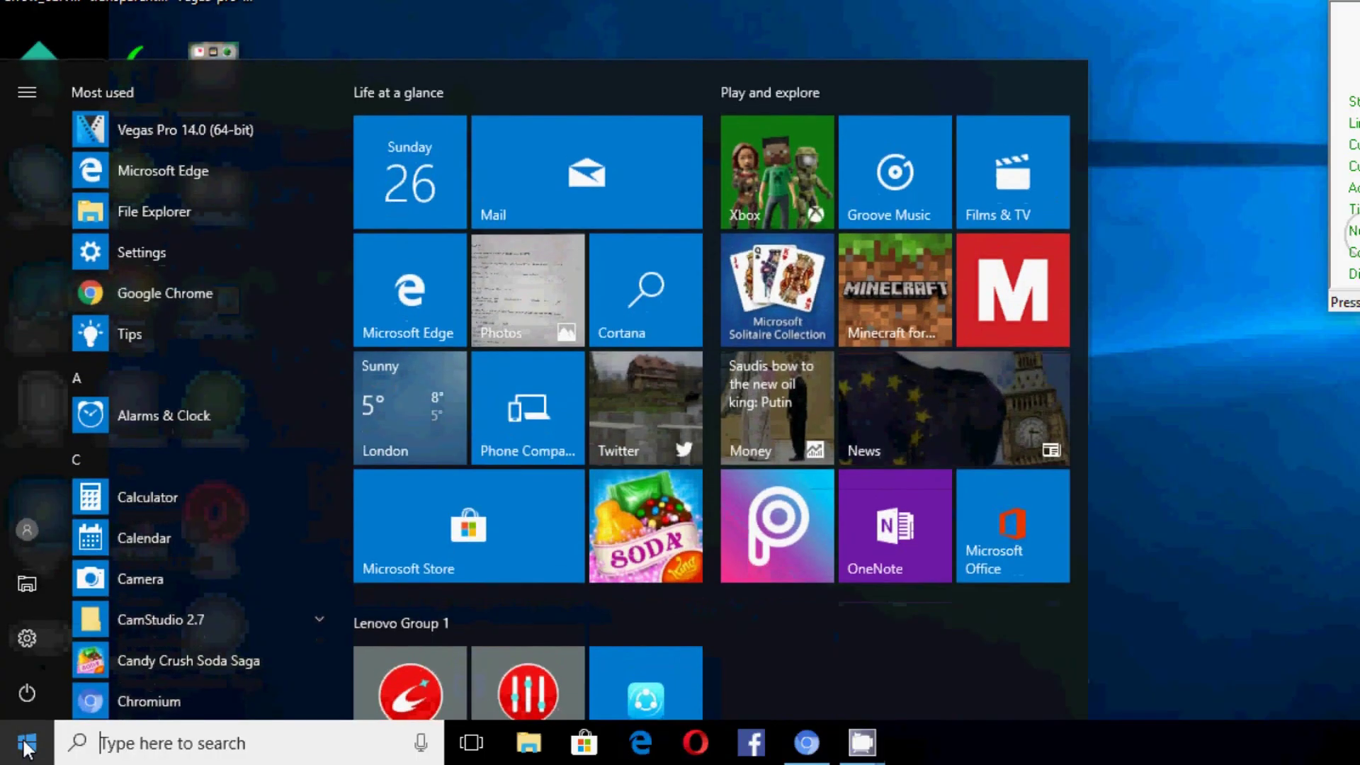
{"action": "type", "text": "cont"}
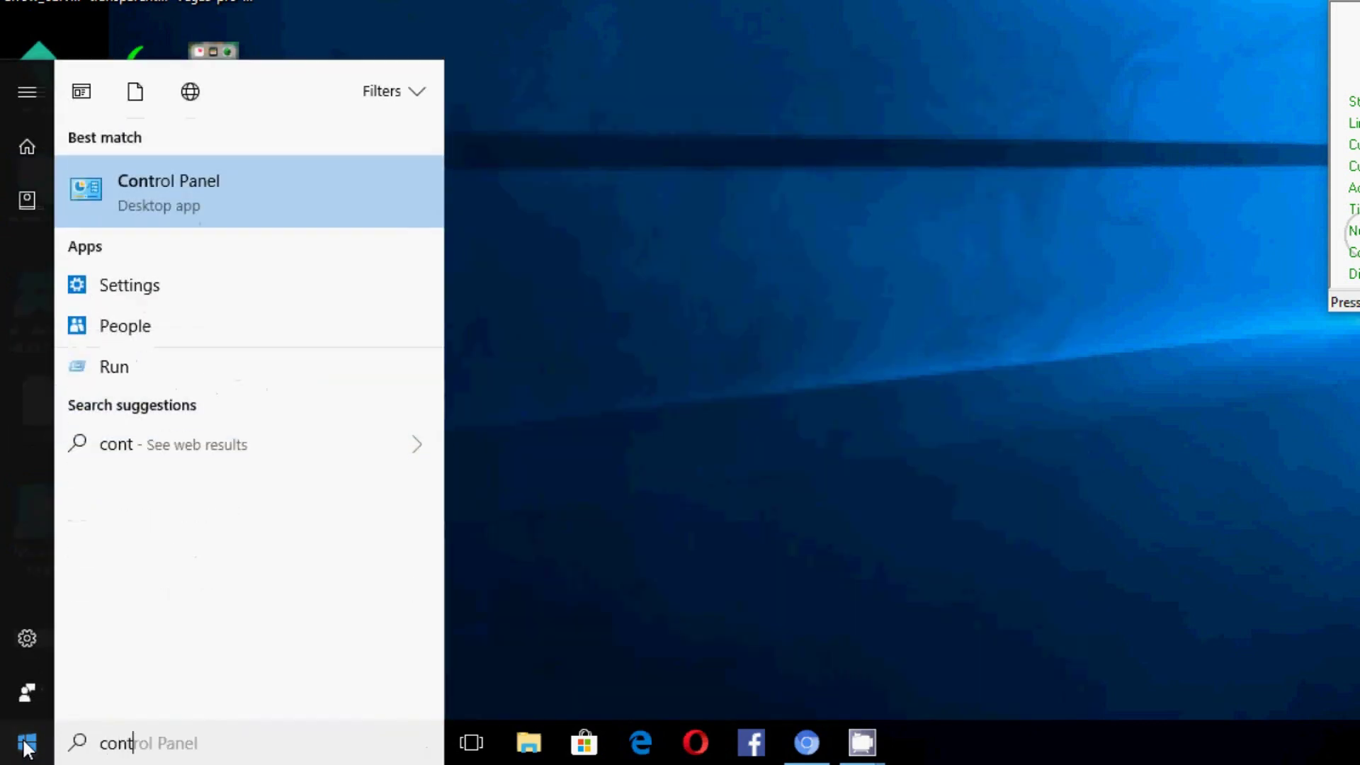
{"action": "type", "text": "rol"}
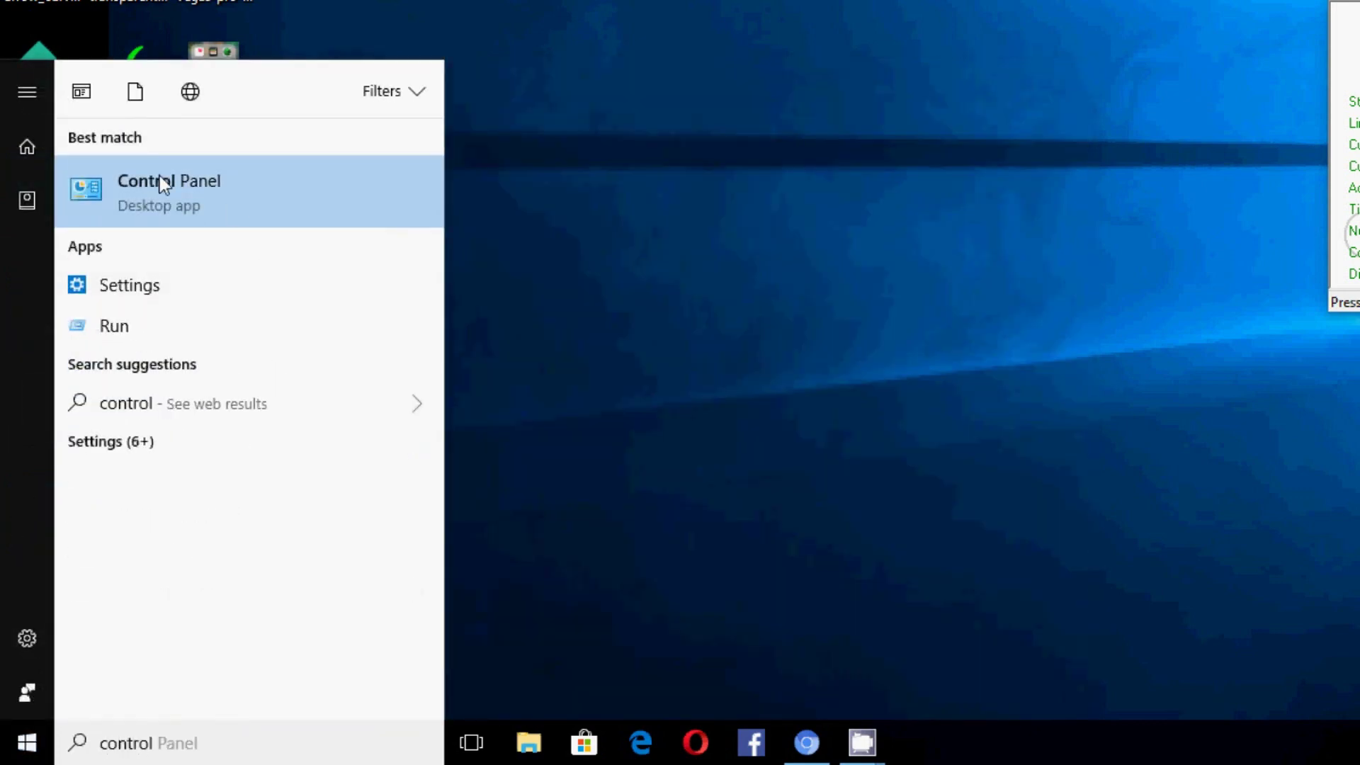
{"action": "left_click", "coordinate": [175, 190]}
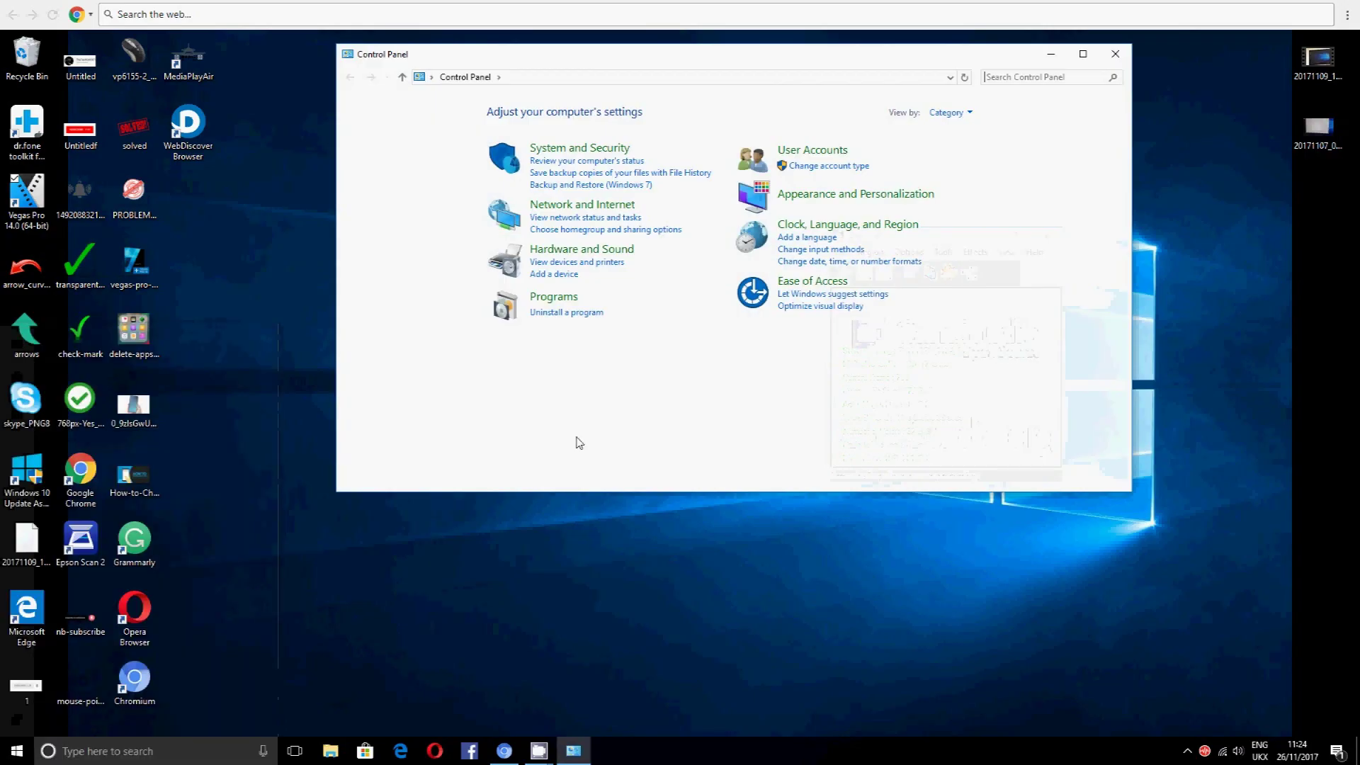
{"action": "left_click", "coordinate": [535, 316]}
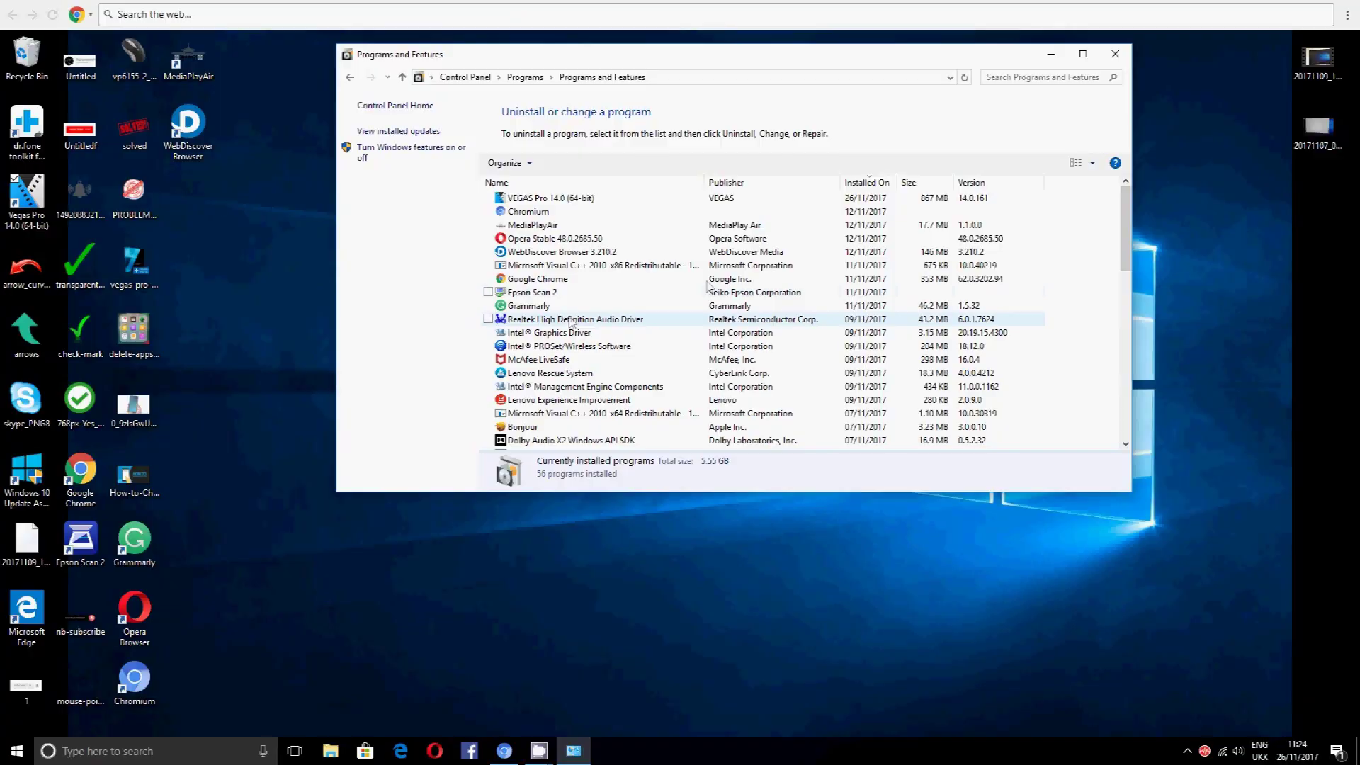
Filter the installed programs by 'web' and select WebDiscover Browser 3.210.2
{"action": "left_click", "coordinate": [1028, 77]}
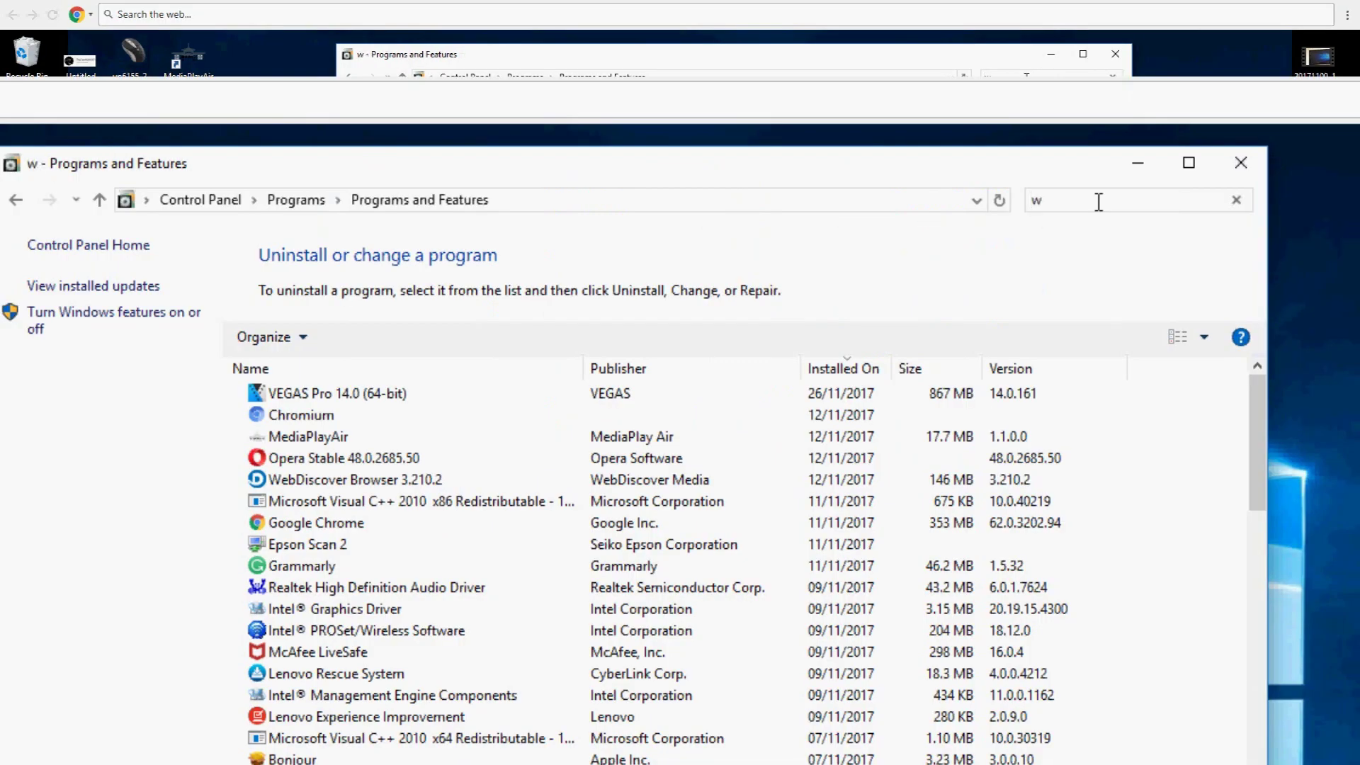
{"action": "type", "text": "web"}
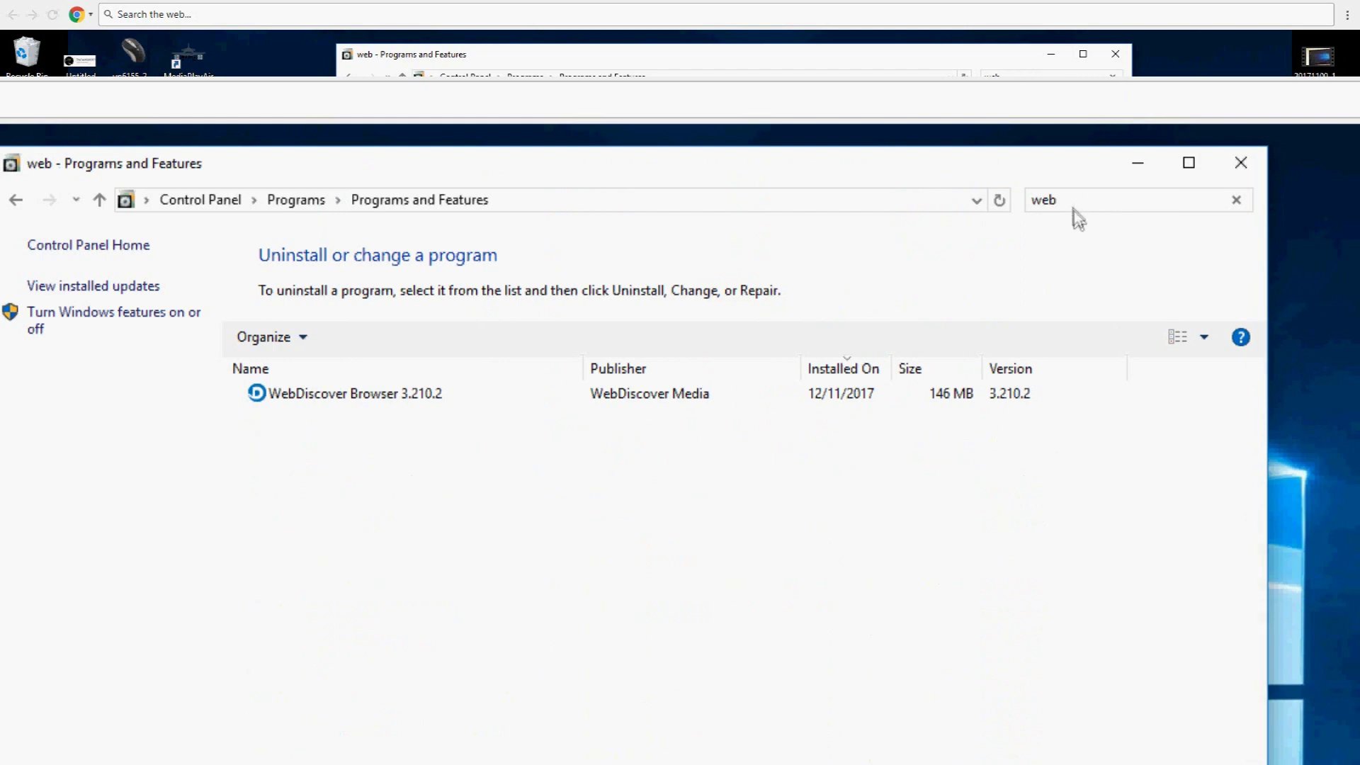
{"action": "left_click", "coordinate": [398, 395]}
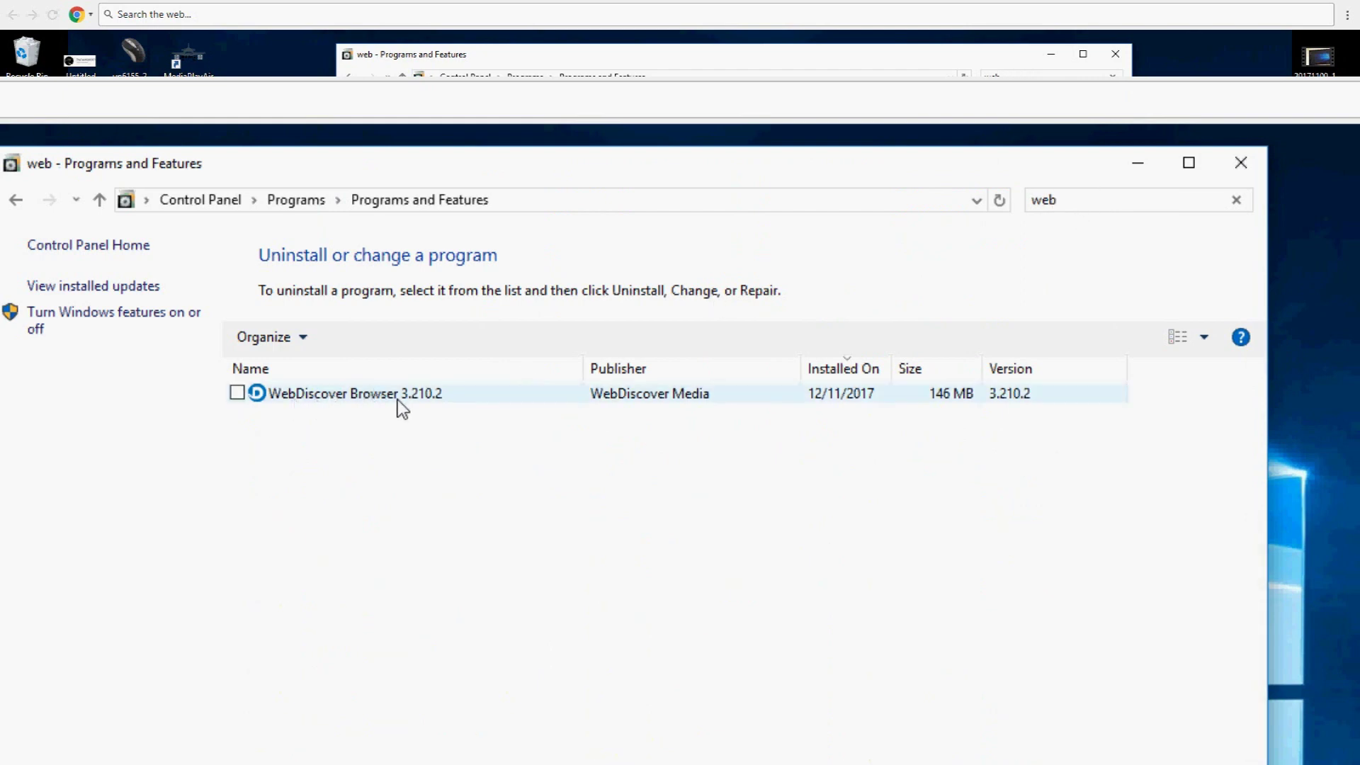
{"action": "left_click", "coordinate": [293, 408]}
{"action": "left_click", "coordinate": [439, 397]}
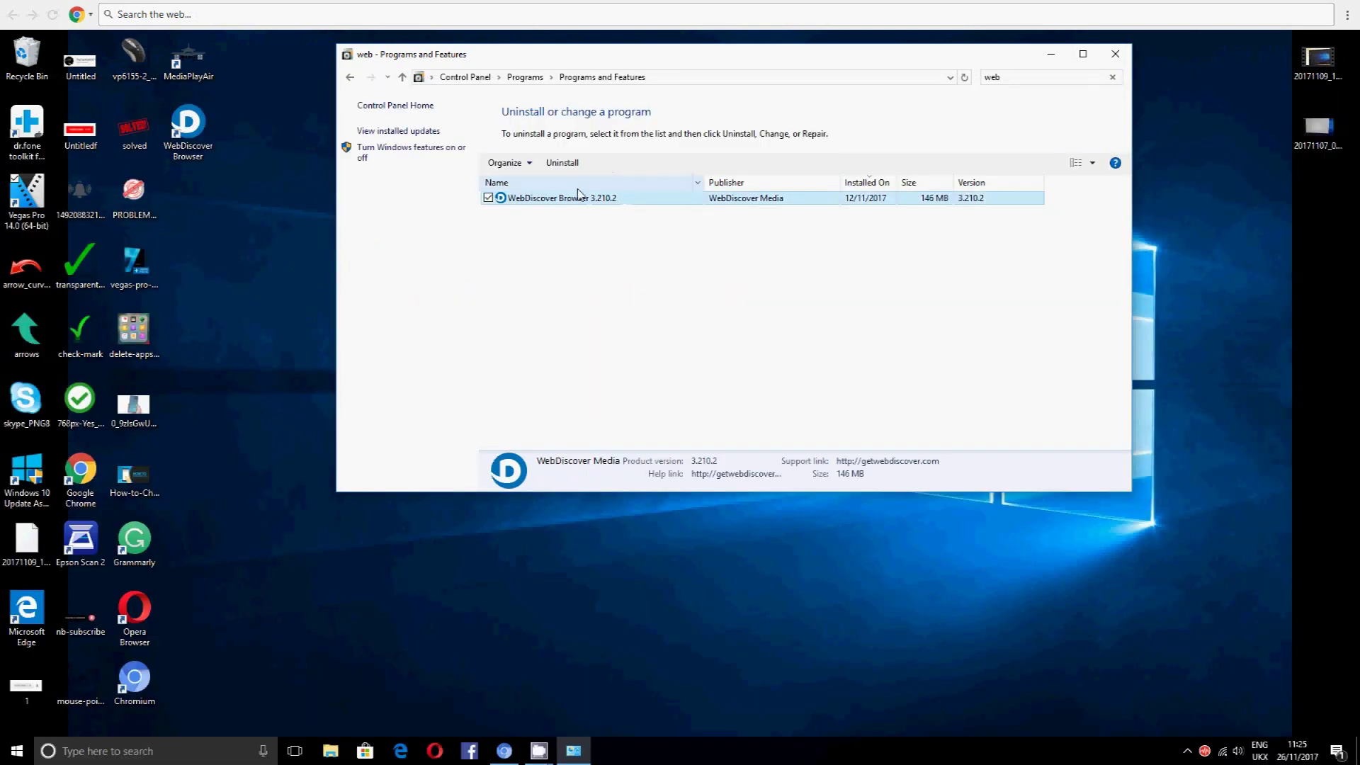
Uninstall WebDiscover Browser and confirm removing it with all its components
{"action": "left_click", "coordinate": [564, 162]}
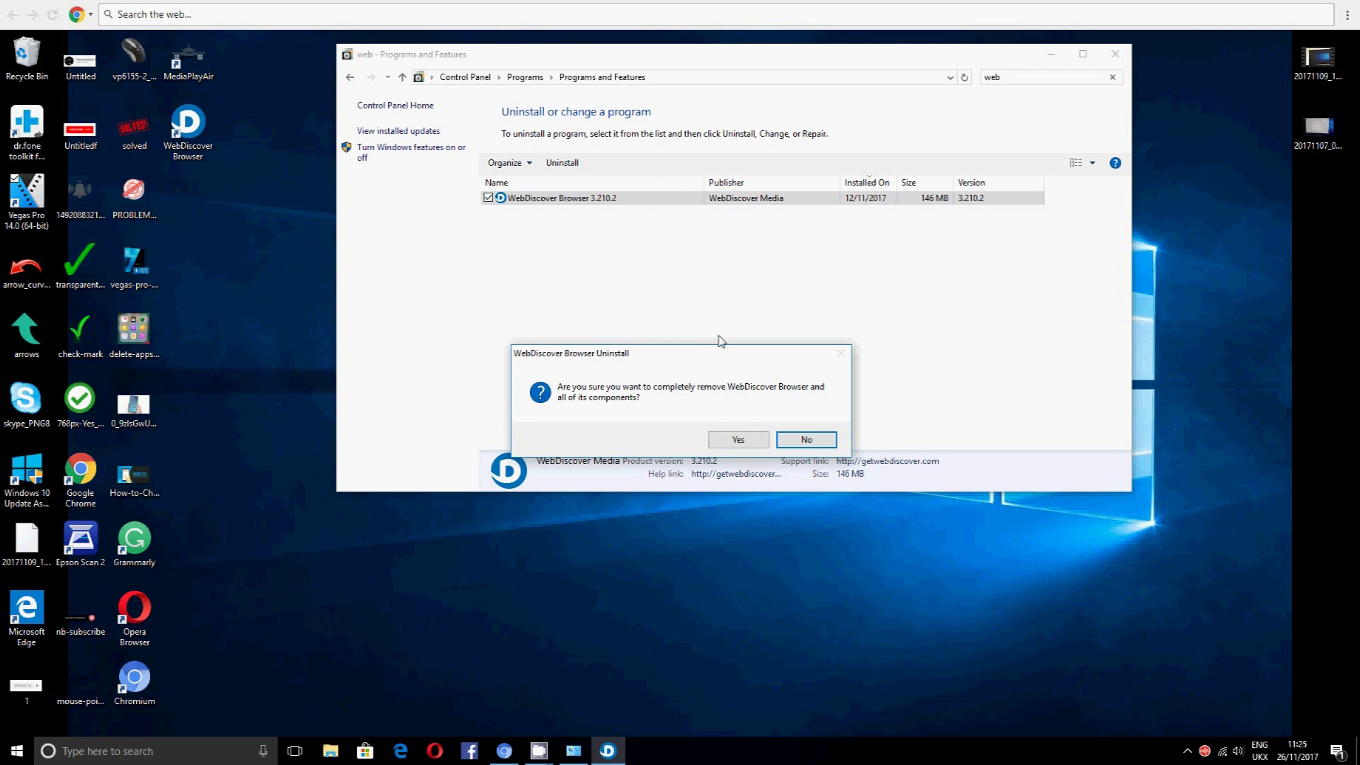
{"action": "left_click", "coordinate": [739, 440]}
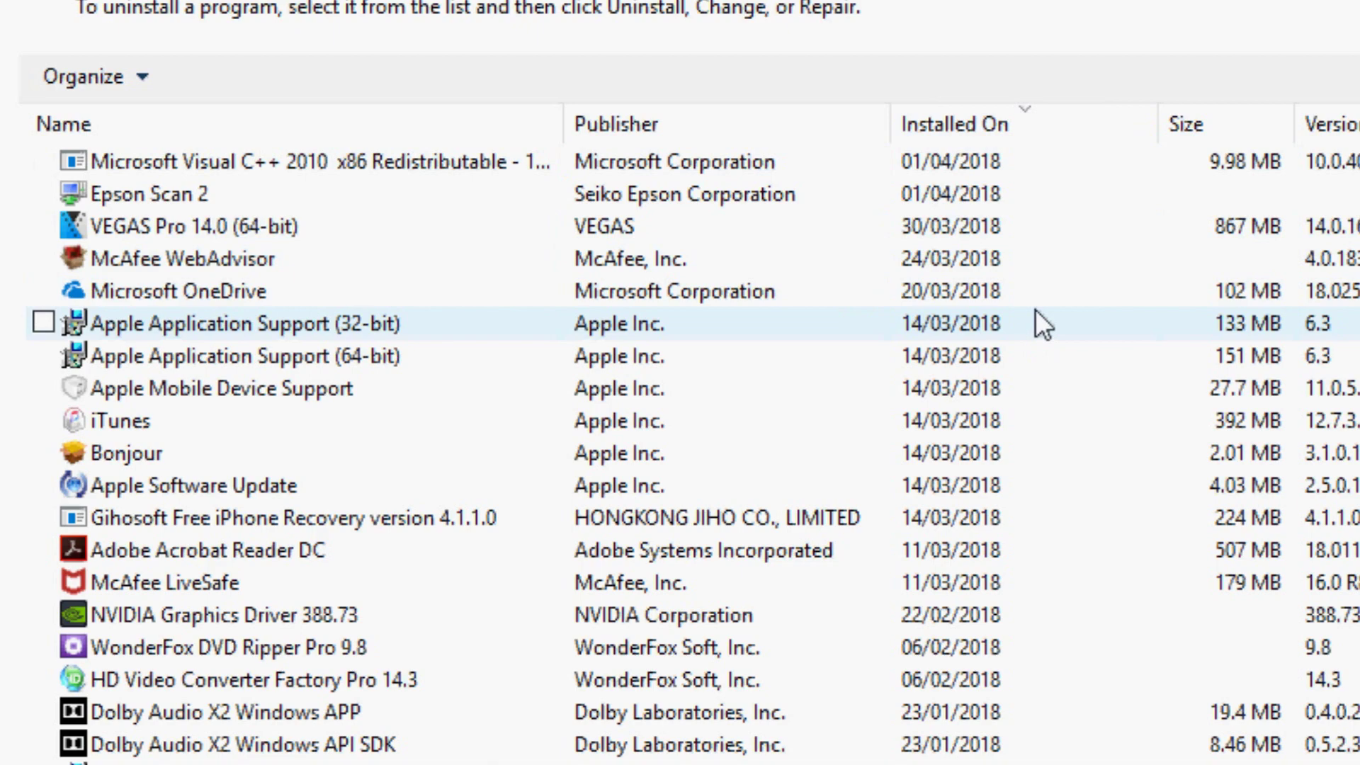
Sort programs by Installed On, oldest first, then newest first
{"action": "left_click", "coordinate": [952, 132]}
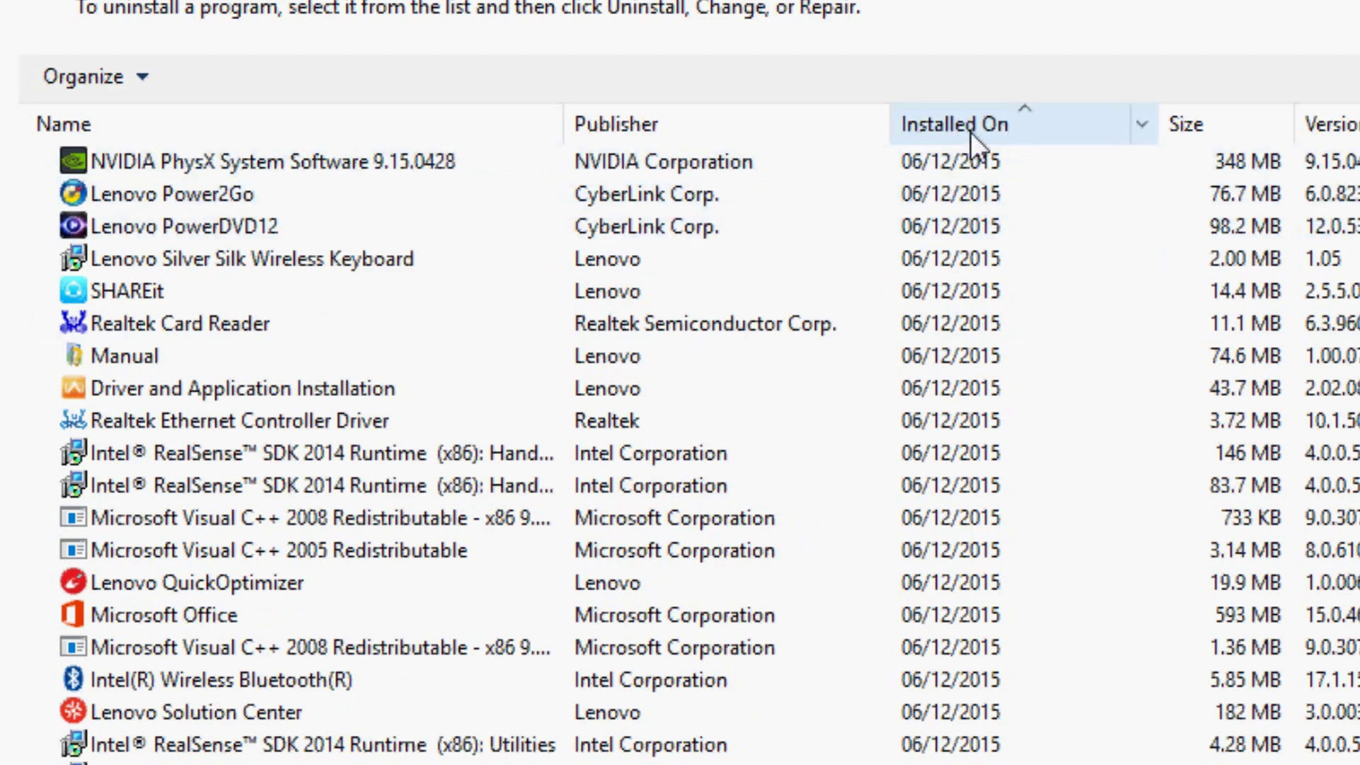
{"action": "left_click", "coordinate": [970, 132]}
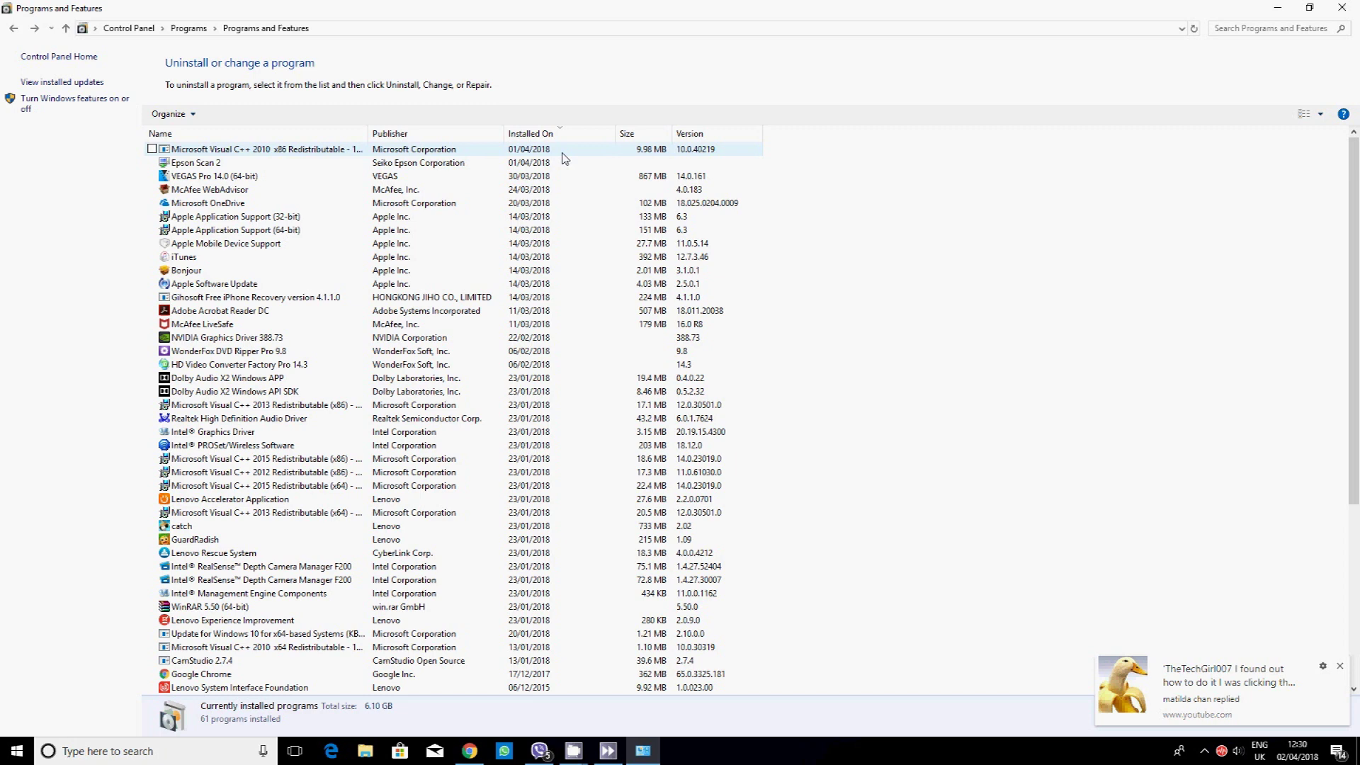
{"action": "left_click", "coordinate": [1249, 31]}
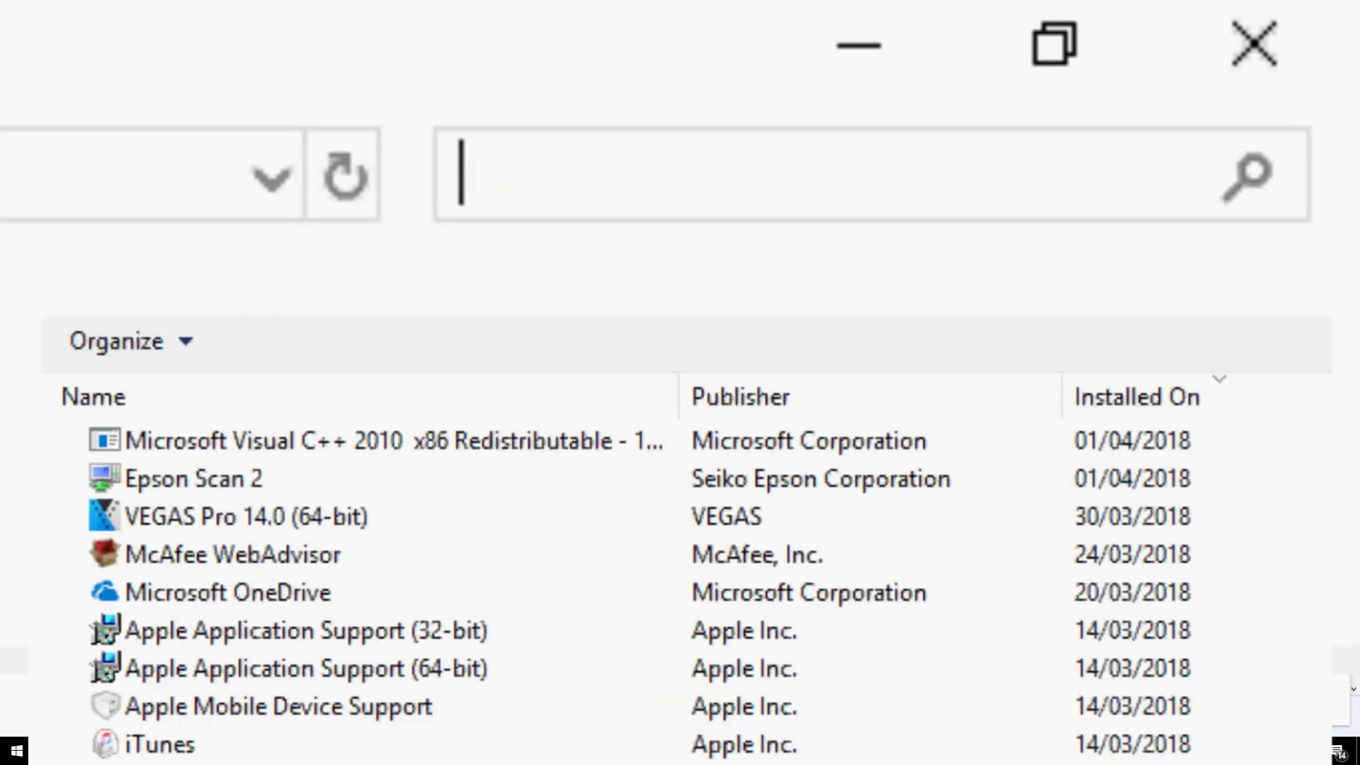
{"action": "type", "text": "search"}
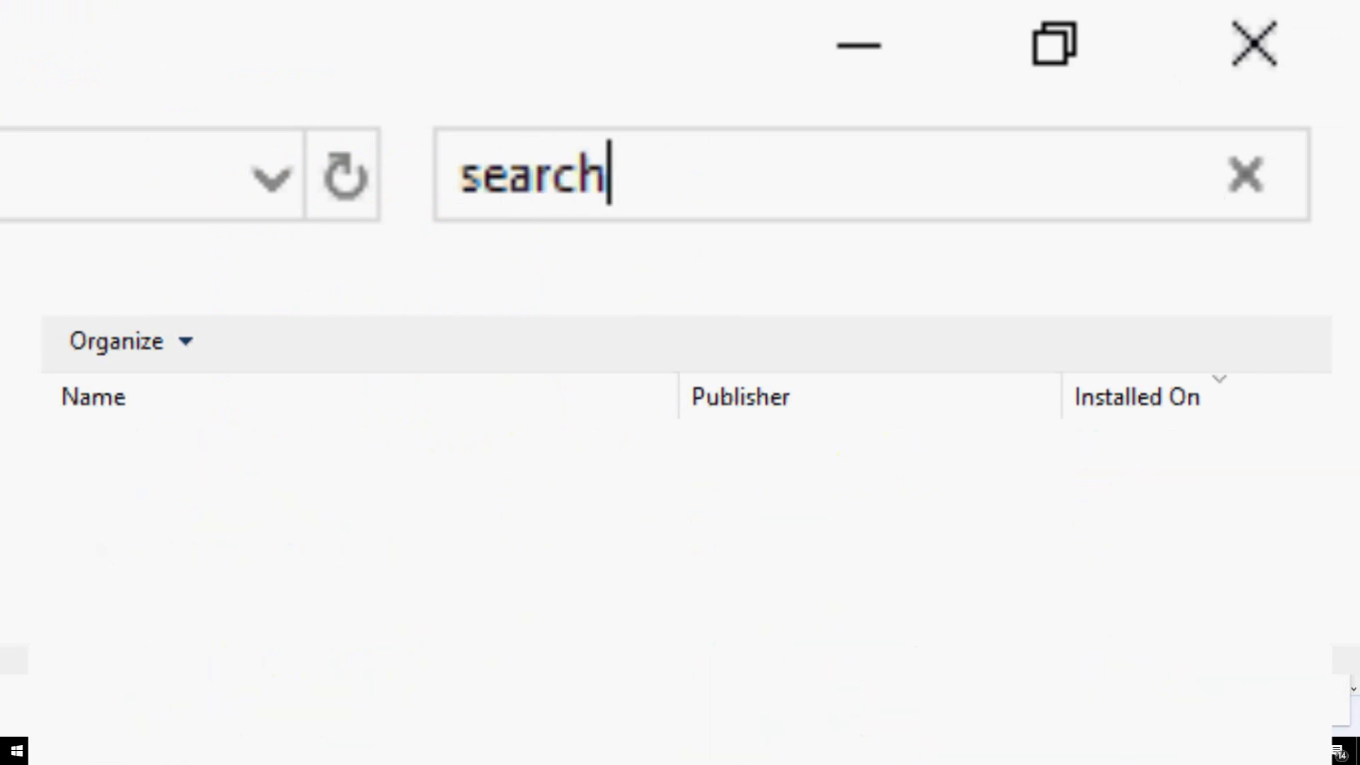
Search for 'tool' and 'discover', find no matches, and clear the search text
{"action": "key", "text": "BackSpace"}
{"action": "key", "text": "BackSpace"}
{"action": "key", "text": "BackSpace"}
{"action": "key", "text": "BackSpace"}
{"action": "key", "text": "BackSpace"}
{"action": "key", "text": "BackSpace"}
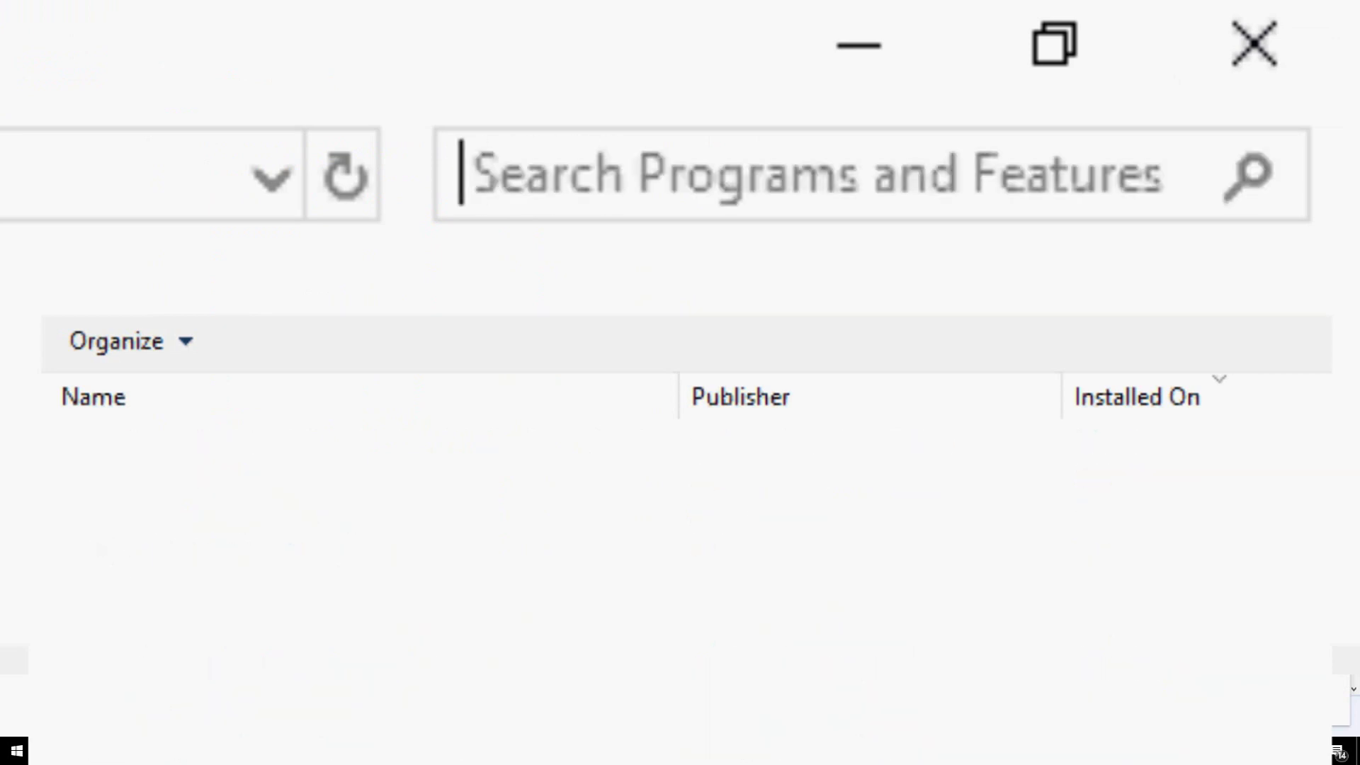
{"action": "type", "text": "ba"}
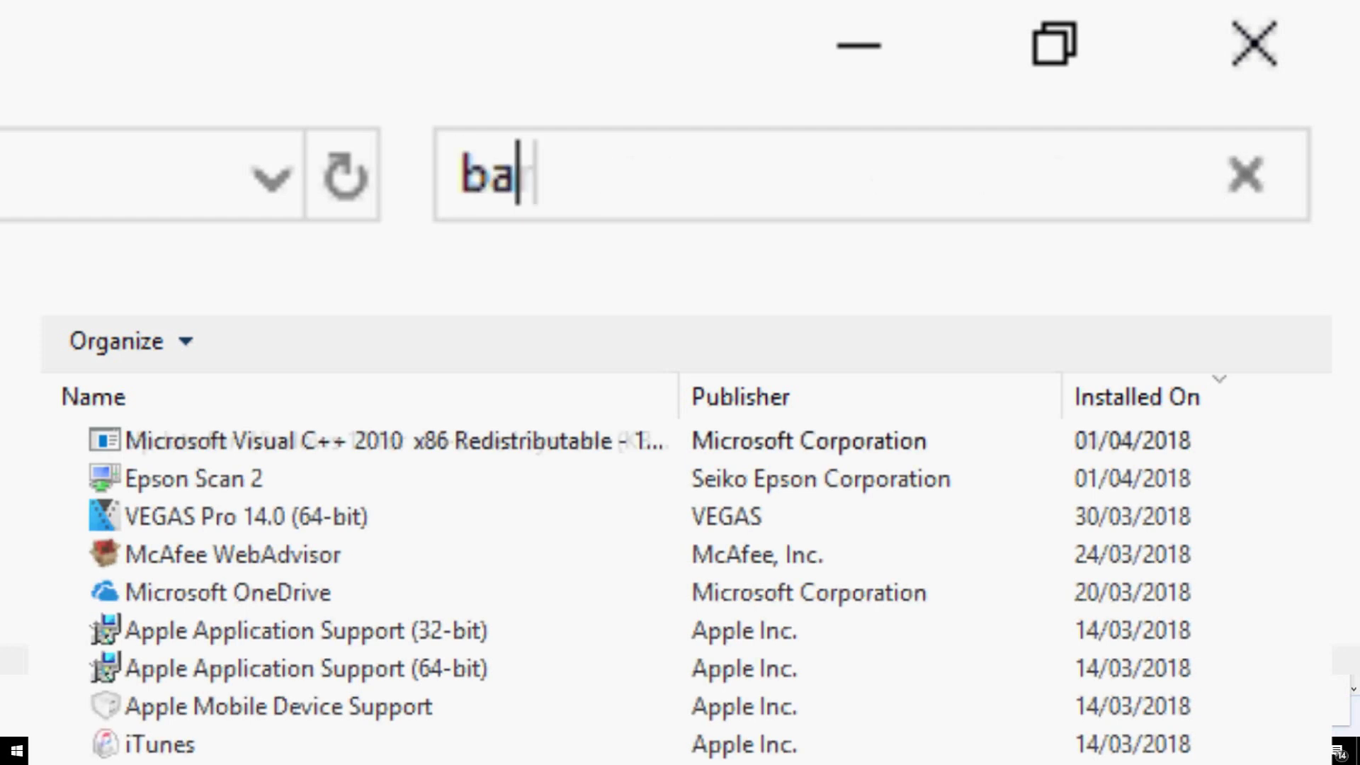
{"action": "type", "text": "r"}
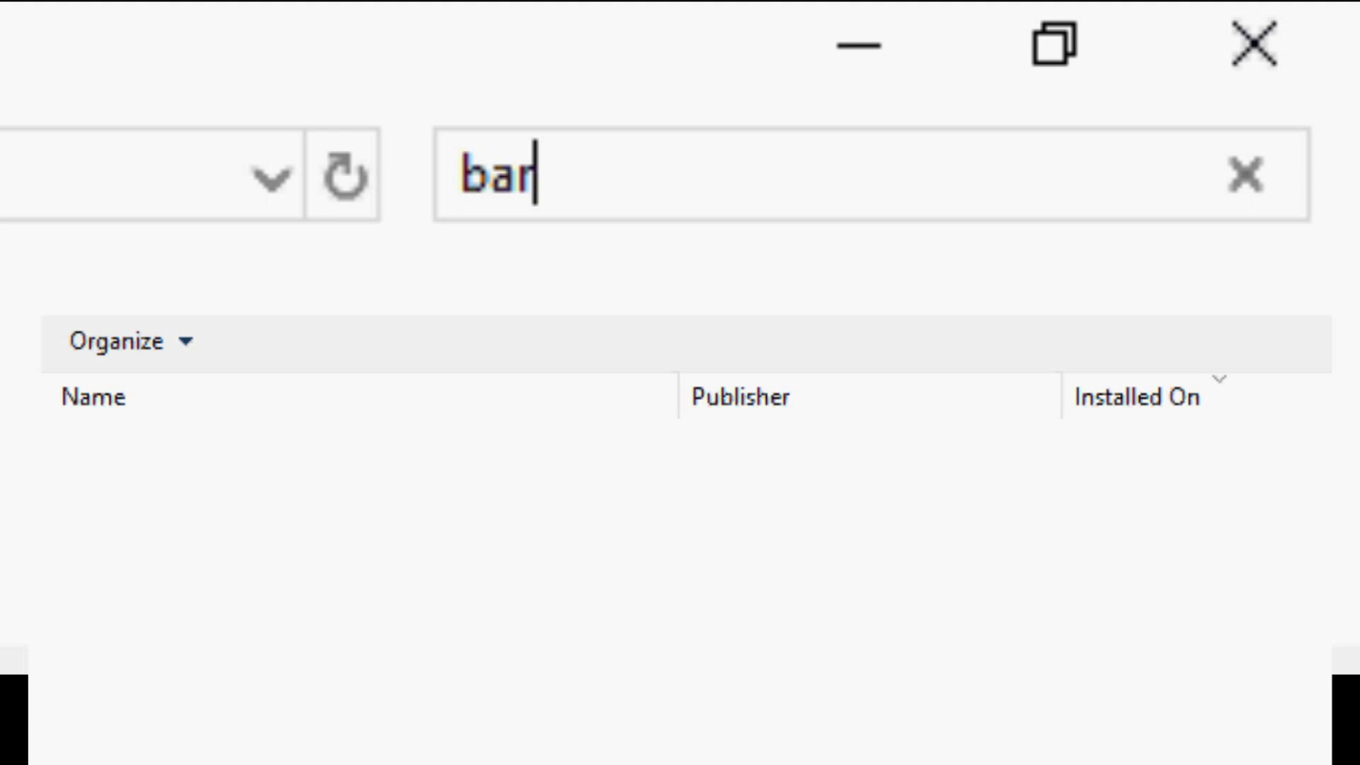
{"action": "key", "text": "BackSpace"}
{"action": "key", "text": "BackSpace"}
{"action": "key", "text": "BackSpace"}
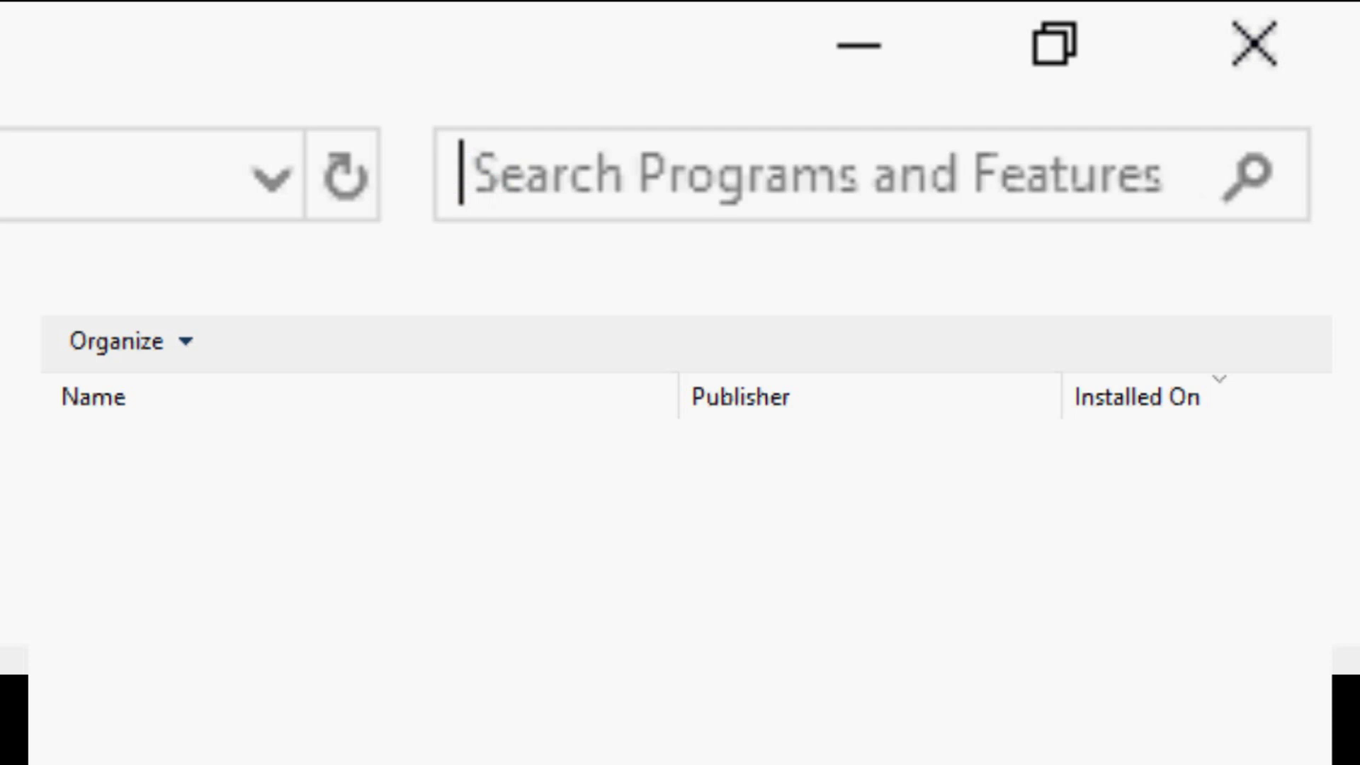
{"action": "type", "text": "tool"}
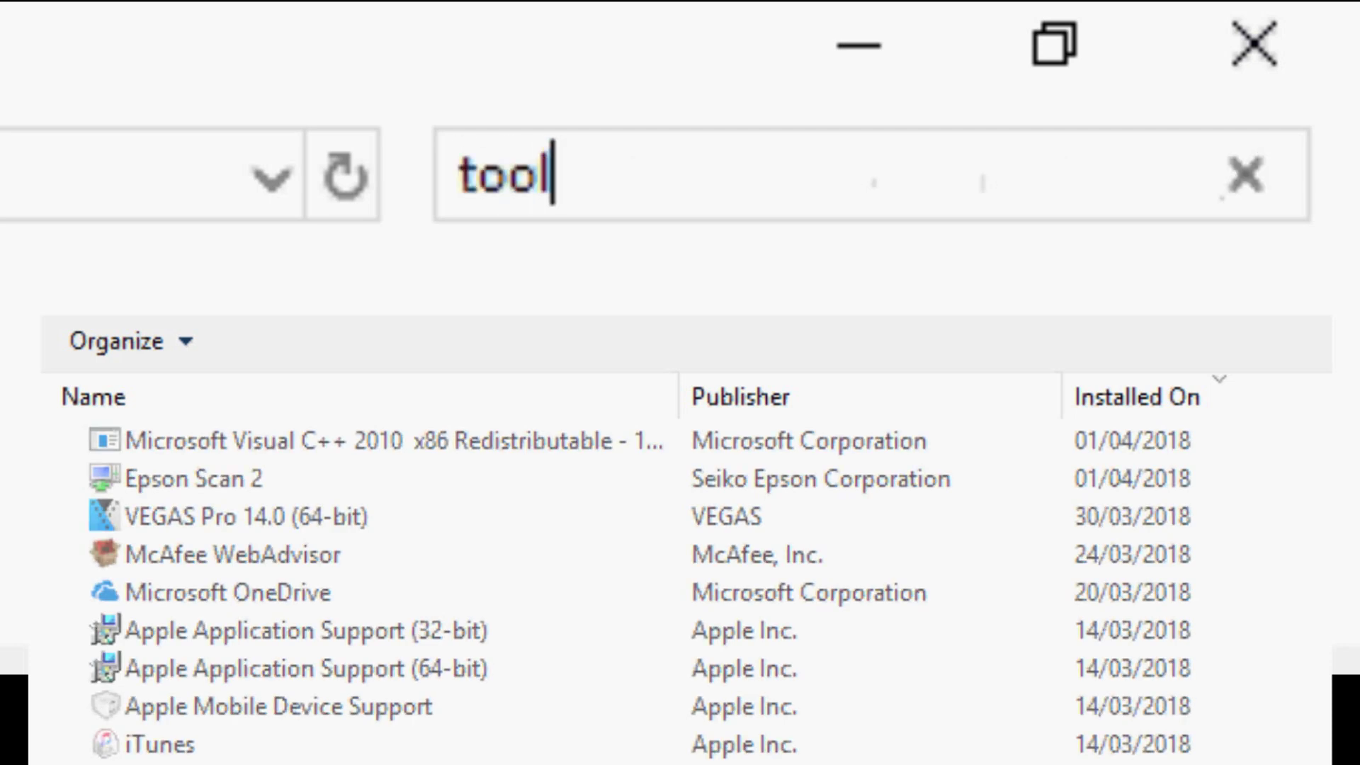
{"action": "key", "text": "BackSpace"}
{"action": "key", "text": "BackSpace"}
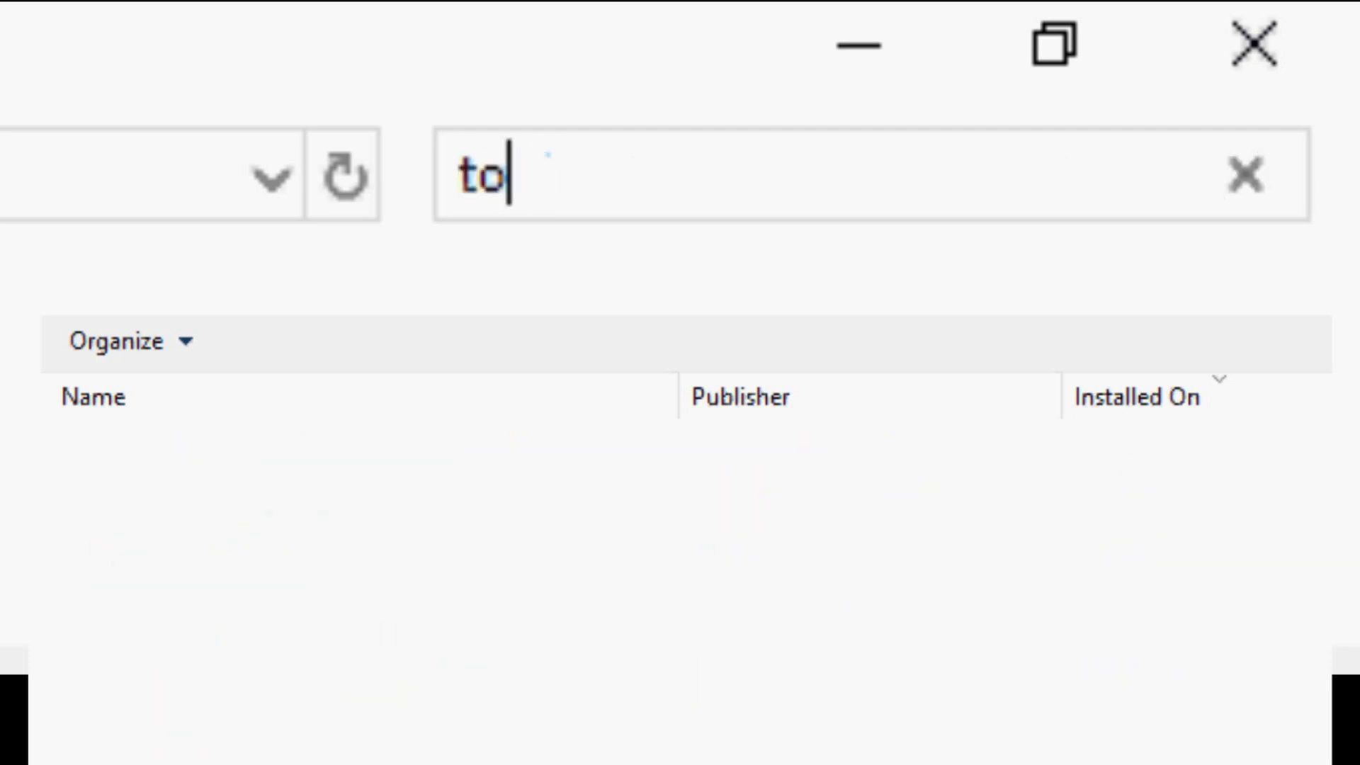
{"action": "key", "text": "BackSpace"}
{"action": "key", "text": "BackSpace"}
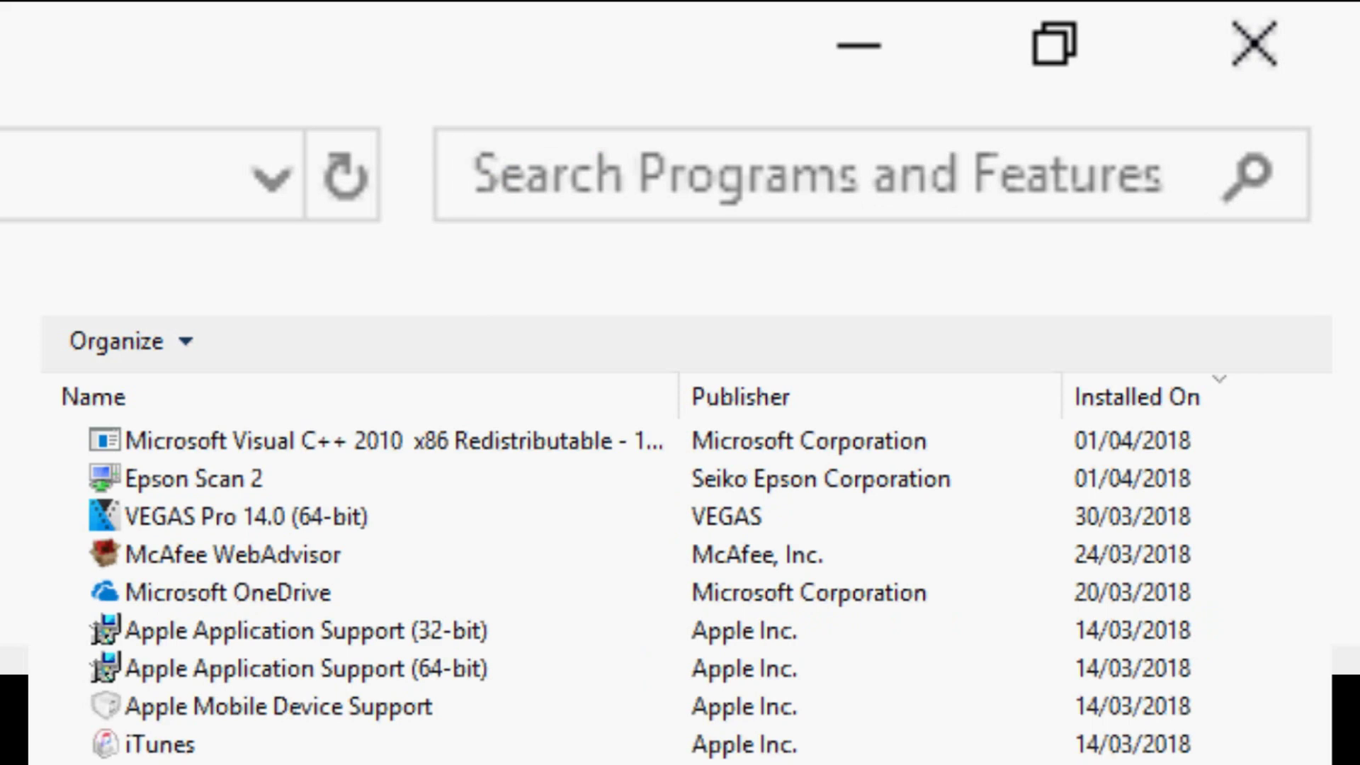
{"action": "type", "text": "discove"}
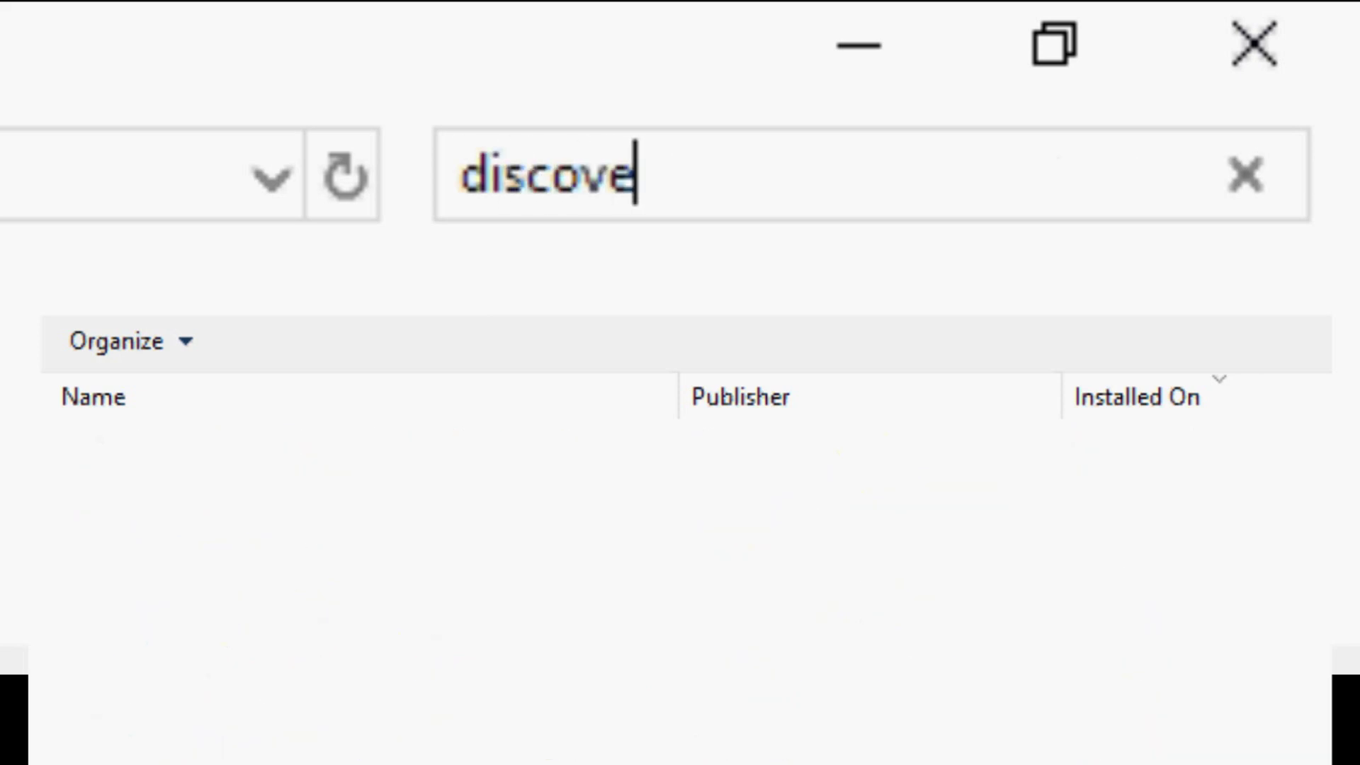
{"action": "type", "text": "r"}
{"action": "key", "text": "BackSpace"}
{"action": "key", "text": "BackSpace"}
{"action": "key", "text": "BackSpace"}
{"action": "key", "text": "BackSpace"}
{"action": "key", "text": "BackSpace"}
{"action": "key", "text": "BackSpace"}
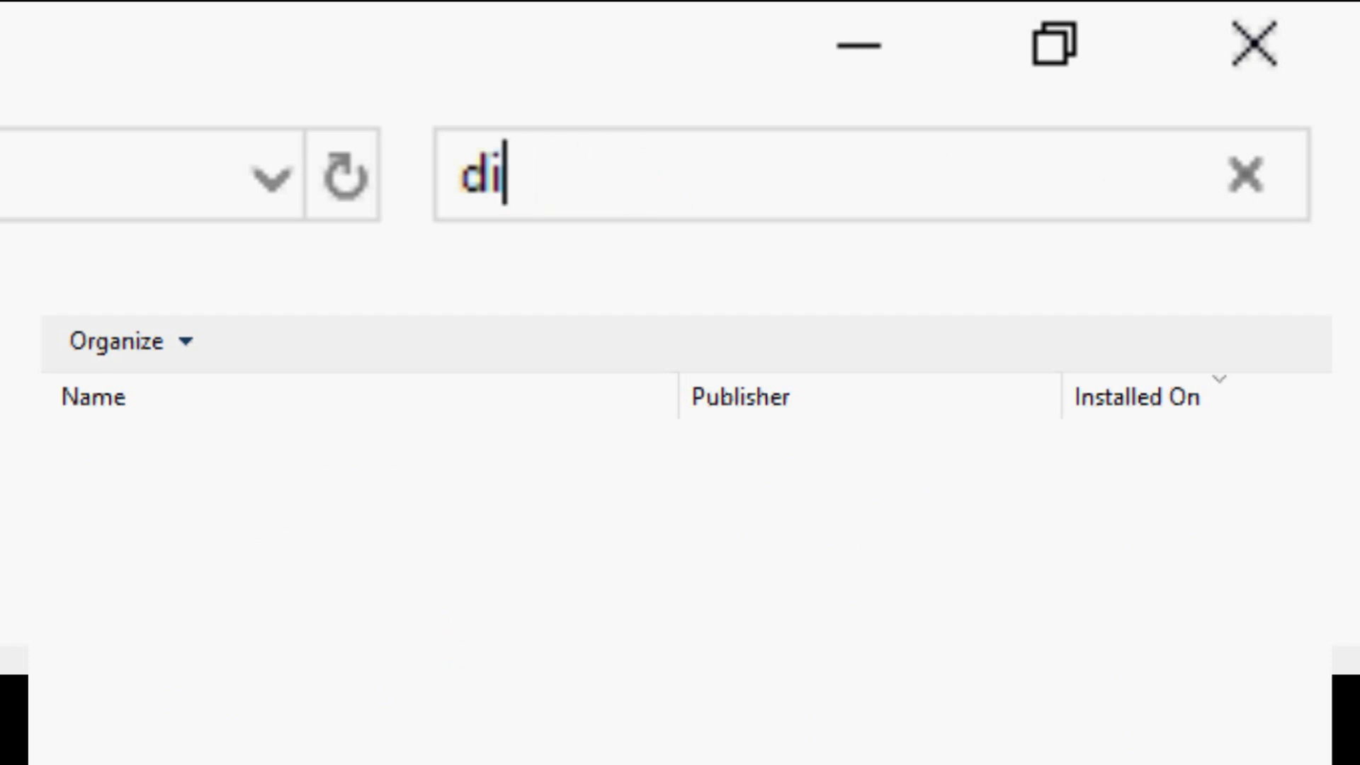
{"action": "key", "text": "BackSpace"}
{"action": "key", "text": "BackSpace"}
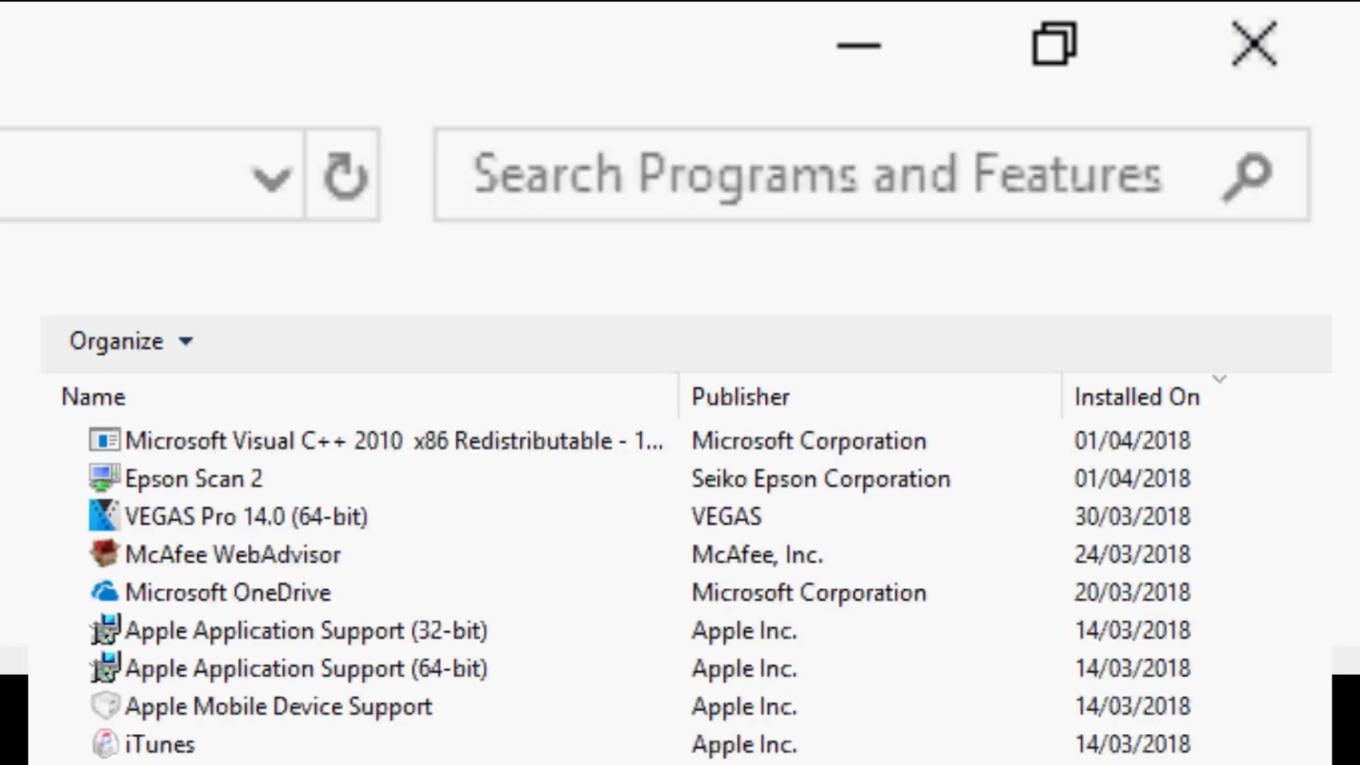
{"action": "type", "text": "google"}
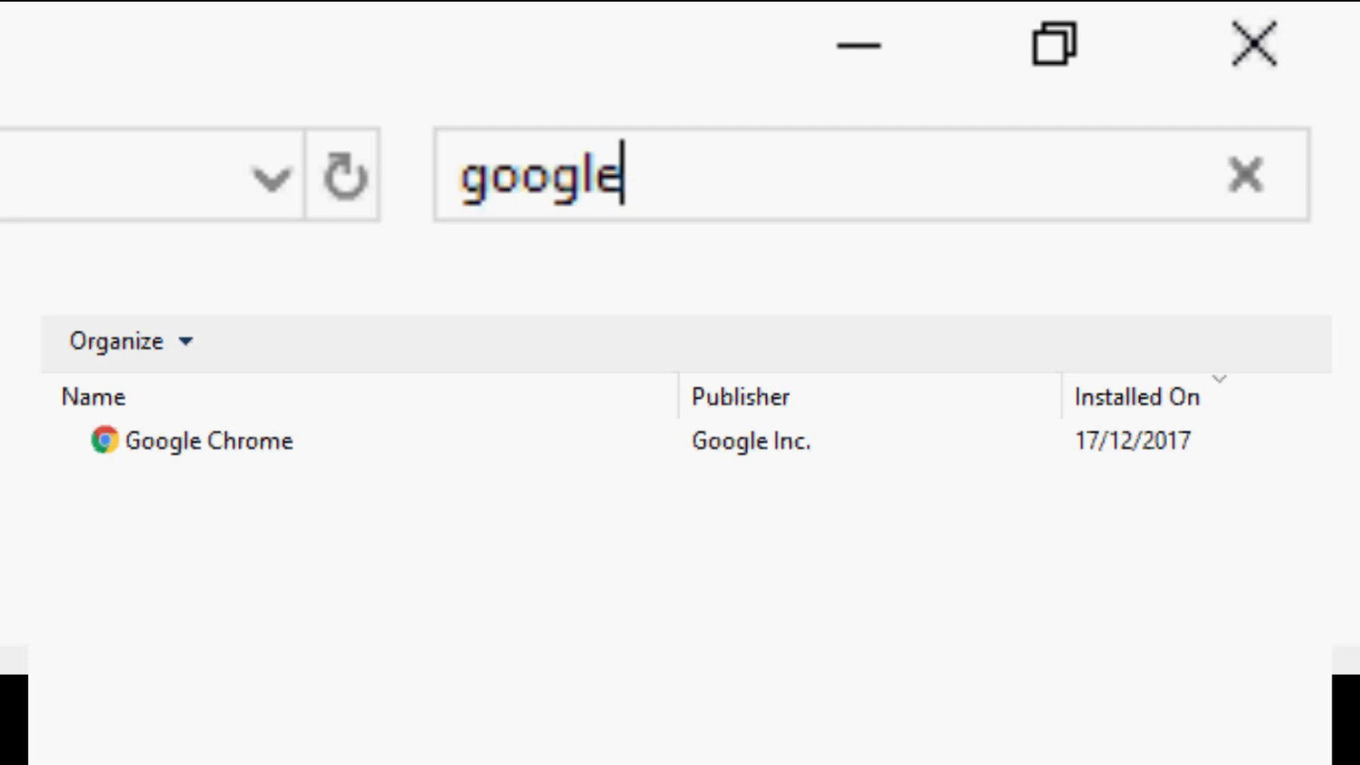
Search for 'google', 'yahoo', 'web' and 'bing', clearing each term afterwards
{"action": "key", "text": "BackSpace"}
{"action": "key", "text": "BackSpace"}
{"action": "key", "text": "BackSpace"}
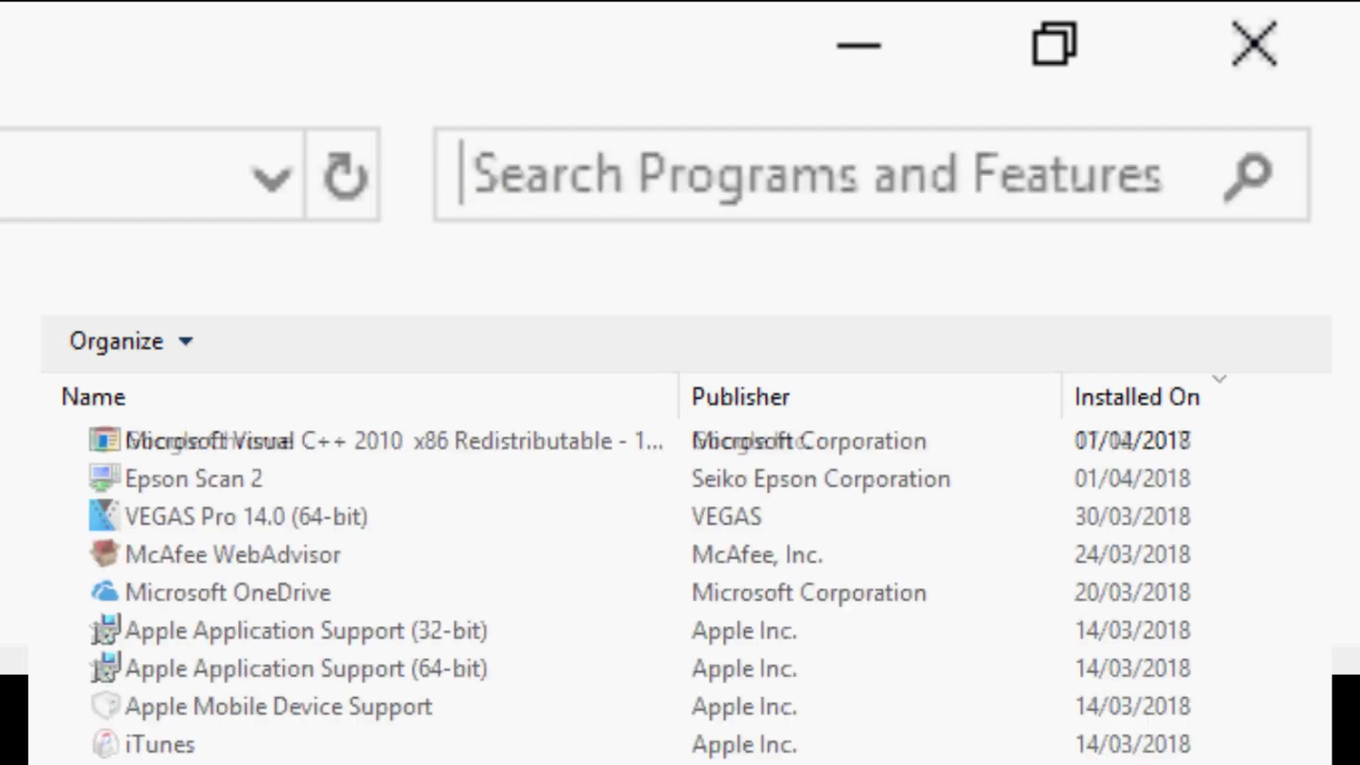
{"action": "type", "text": "yahoo"}
{"action": "key", "text": "BackSpace"}
{"action": "key", "text": "BackSpace"}
{"action": "key", "text": "BackSpace"}
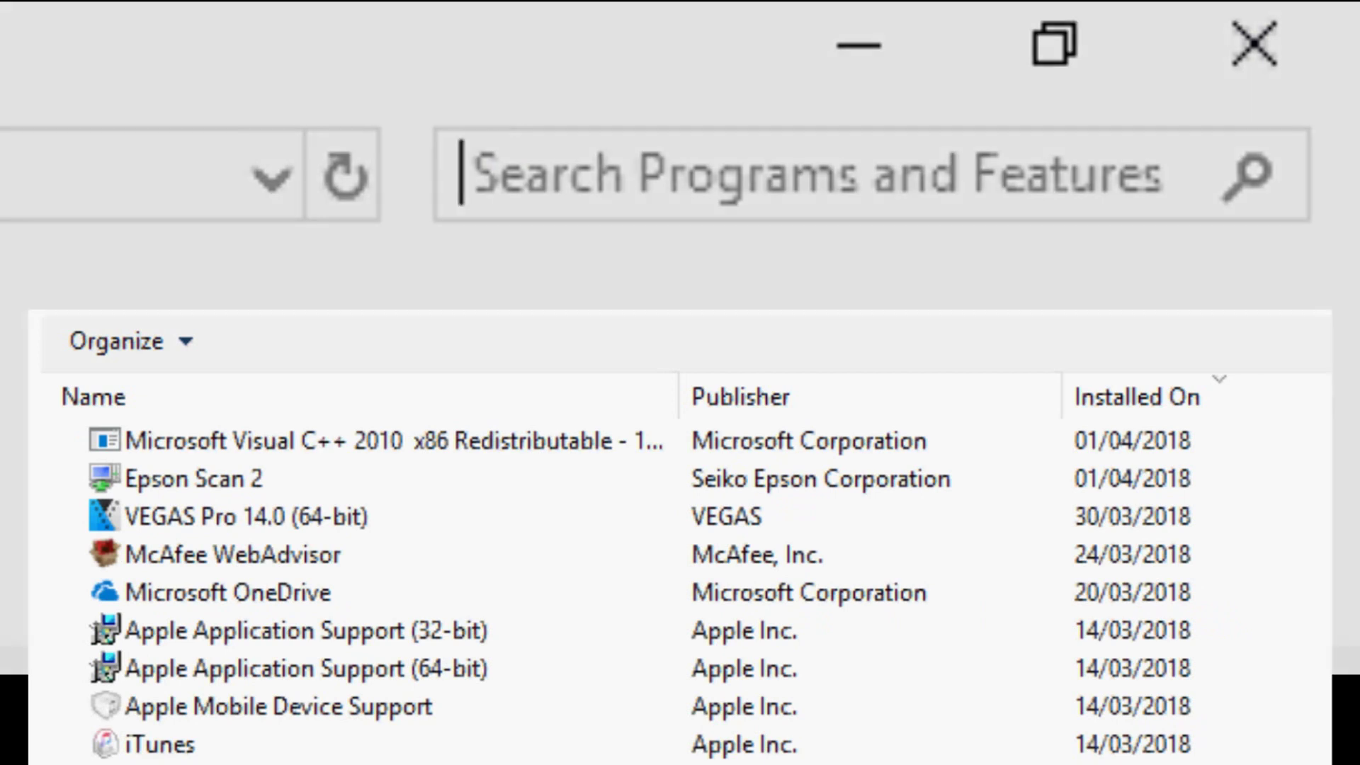
{"action": "type", "text": "web"}
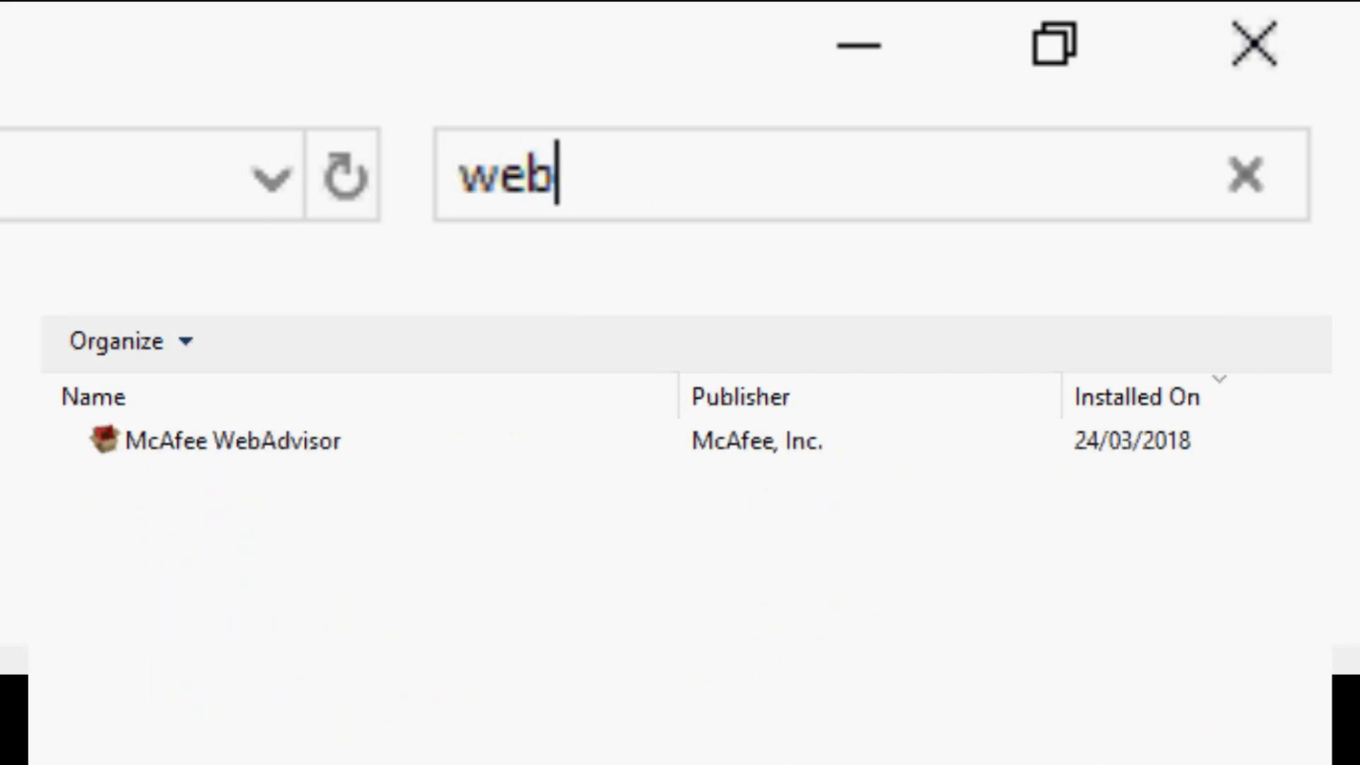
{"action": "key", "text": "BackSpace"}
{"action": "key", "text": "BackSpace"}
{"action": "key", "text": "BackSpace"}
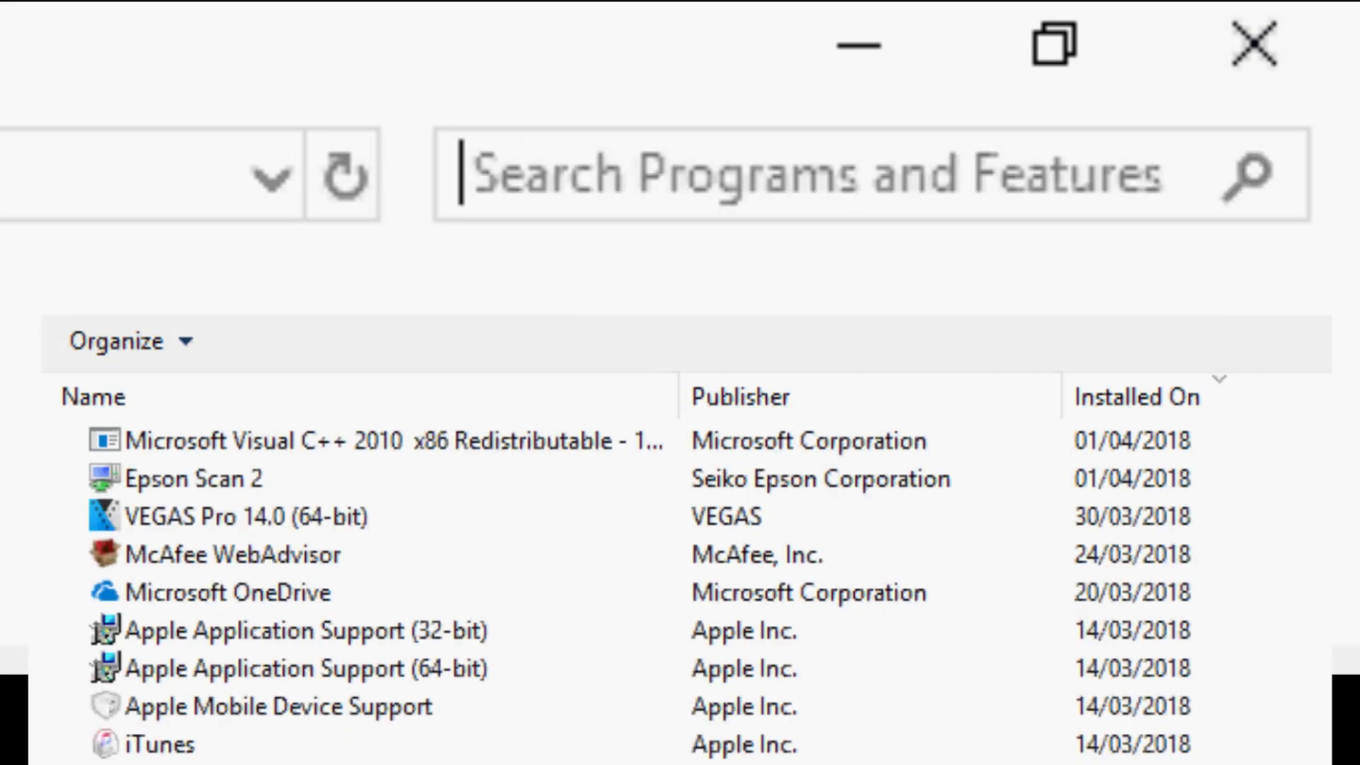
{"action": "type", "text": "bing"}
{"action": "key", "text": "BackSpace"}
{"action": "key", "text": "BackSpace"}
{"action": "key", "text": "BackSpace"}
{"action": "key", "text": "BackSpace"}
{"action": "type", "text": "brwoser"}
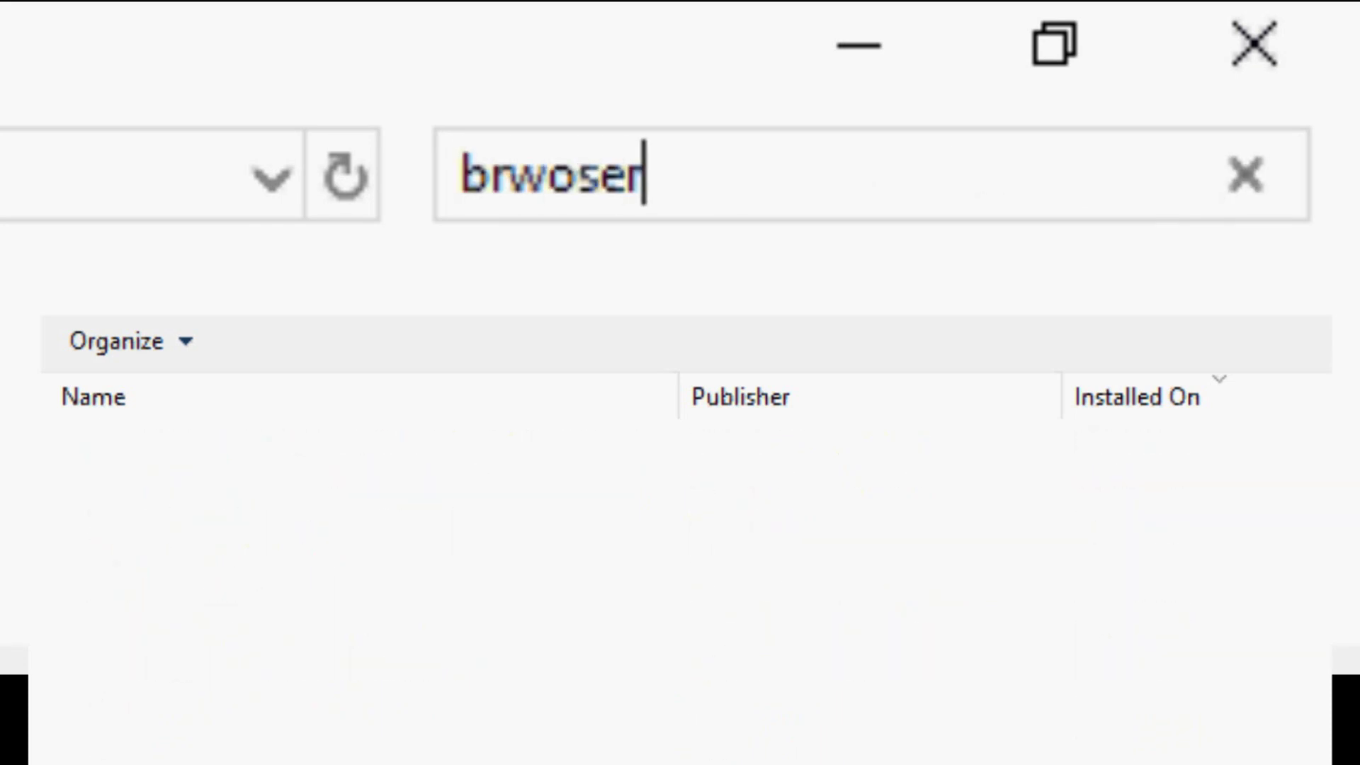
Search for 'browser' and 'chromium', fixing a typo and clearing each term
{"action": "key", "text": "BackSpace"}
{"action": "key", "text": "BackSpace"}
{"action": "key", "text": "BackSpace"}
{"action": "type", "text": "owser"}
{"action": "key", "text": "BackSpace"}
{"action": "key", "text": "BackSpace"}
{"action": "key", "text": "BackSpace"}
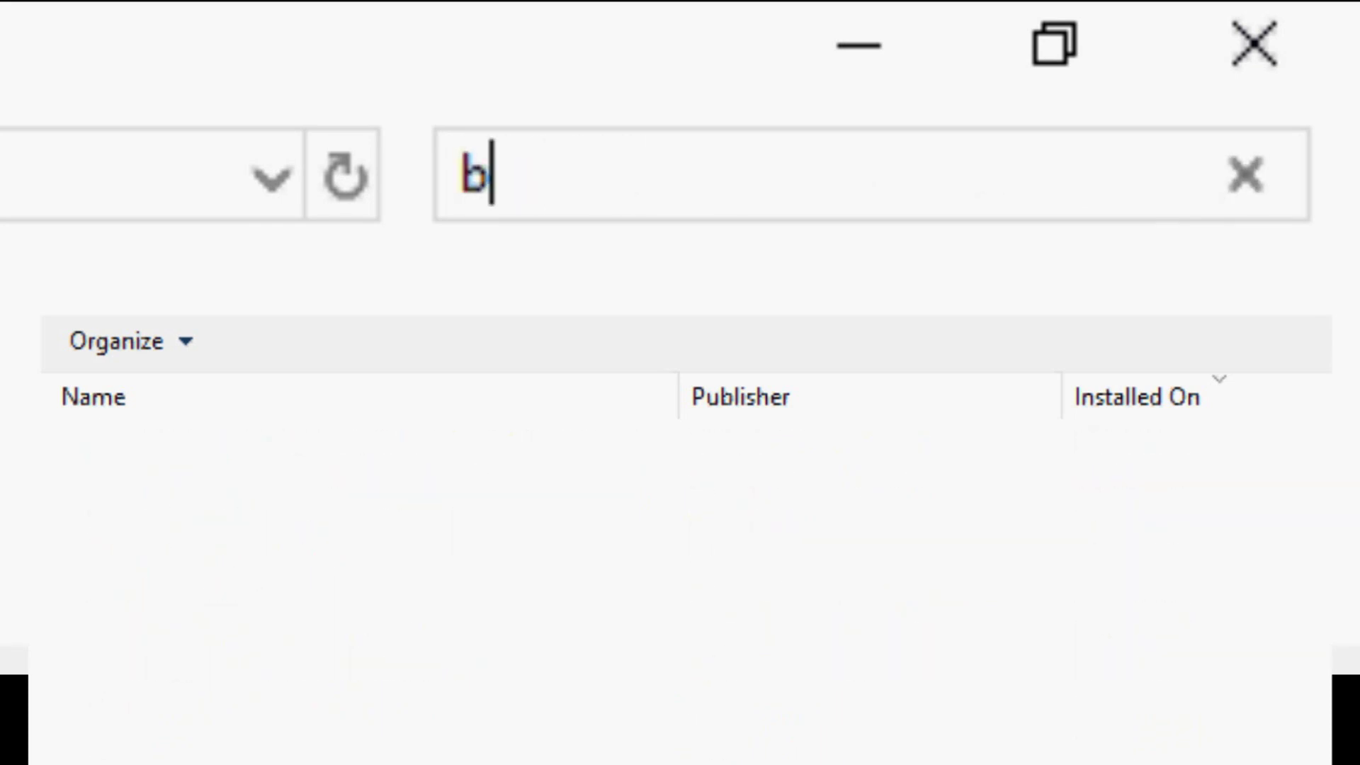
{"action": "key", "text": "BackSpace"}
{"action": "type", "text": "gget"}
{"action": "key", "text": "BackSpace"}
{"action": "key", "text": "BackSpace"}
{"action": "key", "text": "BackSpace"}
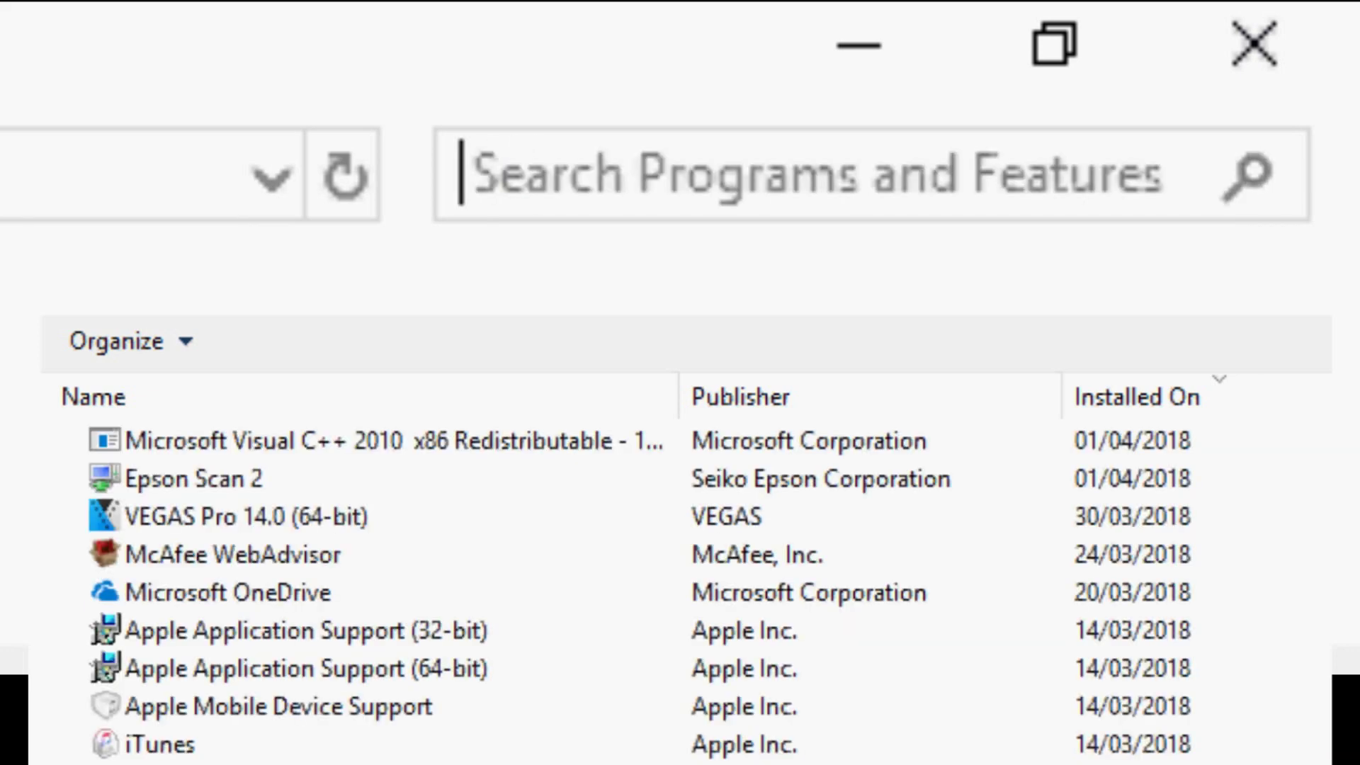
{"action": "type", "text": "chromium"}
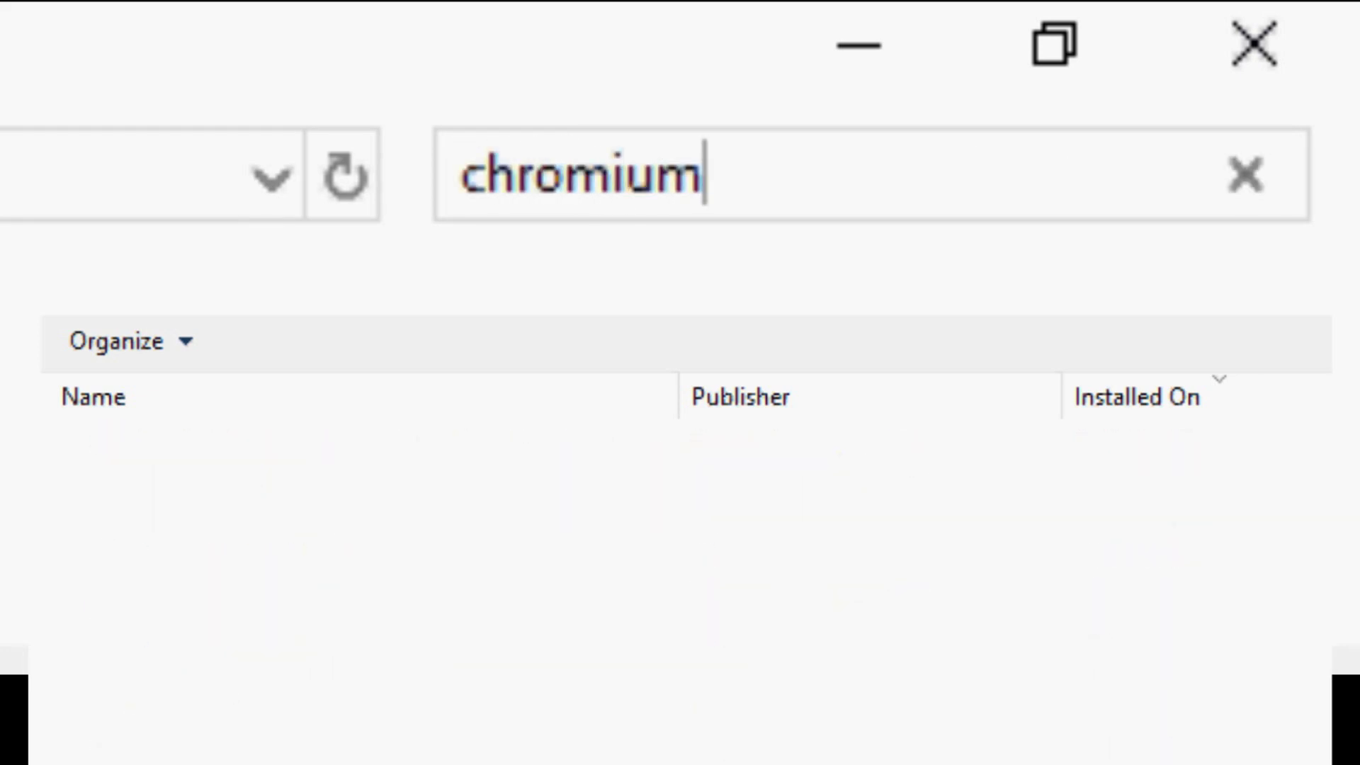
{"action": "key", "text": "BackSpace"}
{"action": "key", "text": "BackSpace"}
{"action": "key", "text": "BackSpace"}
{"action": "type", "text": "engine"}
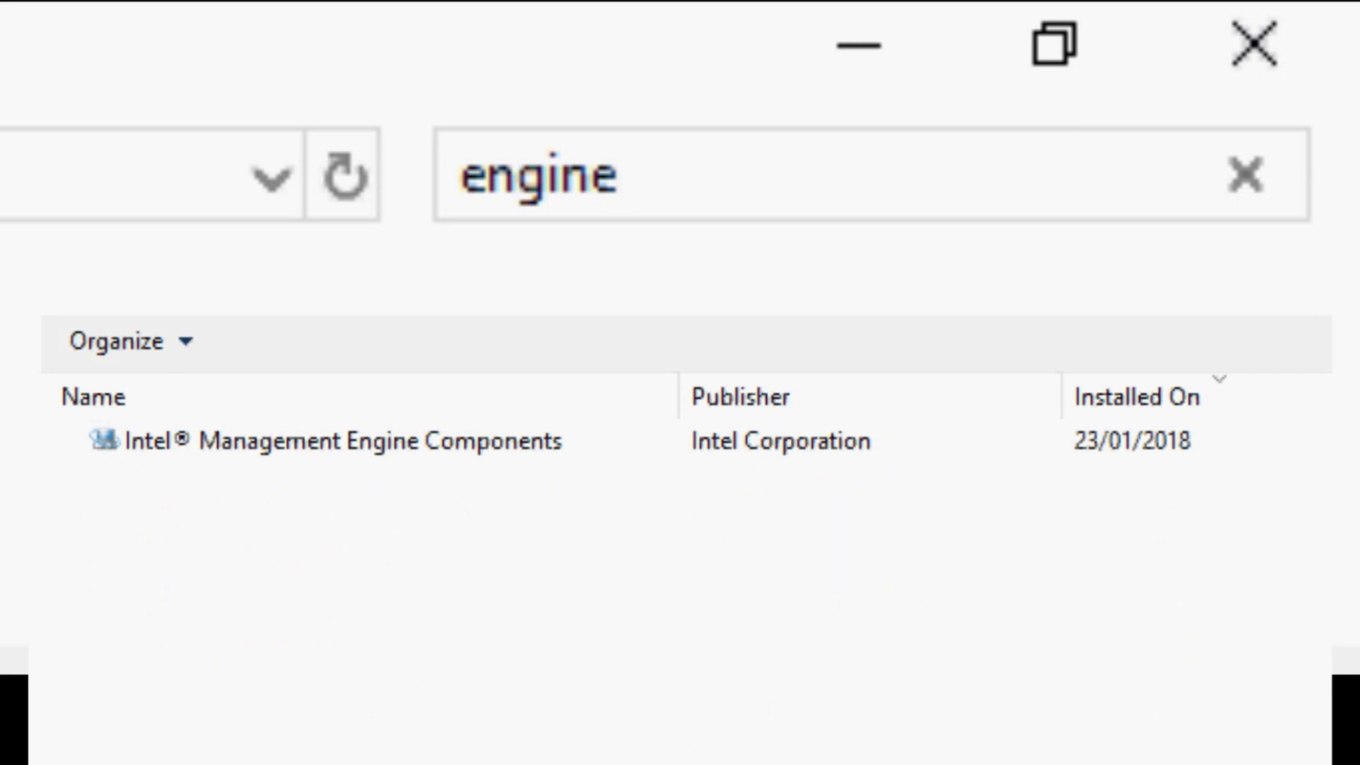